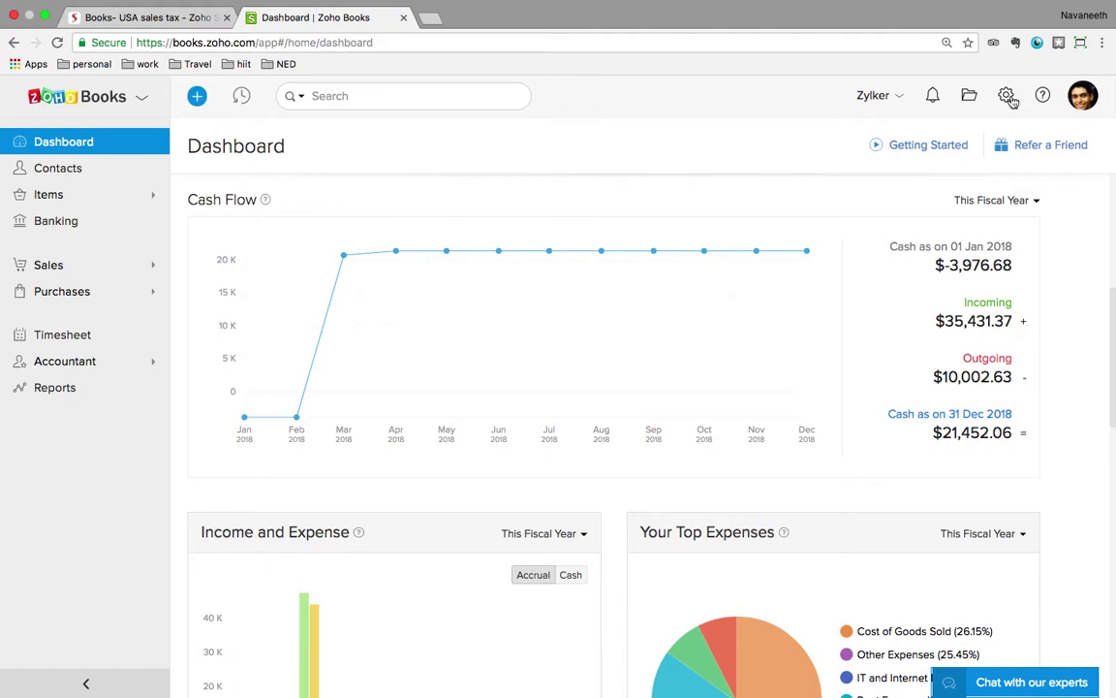
Step: Review the organization profile's company address and fiscal settings, and open the tax settings
{"action": "left_click", "coordinate": [896, 243]}
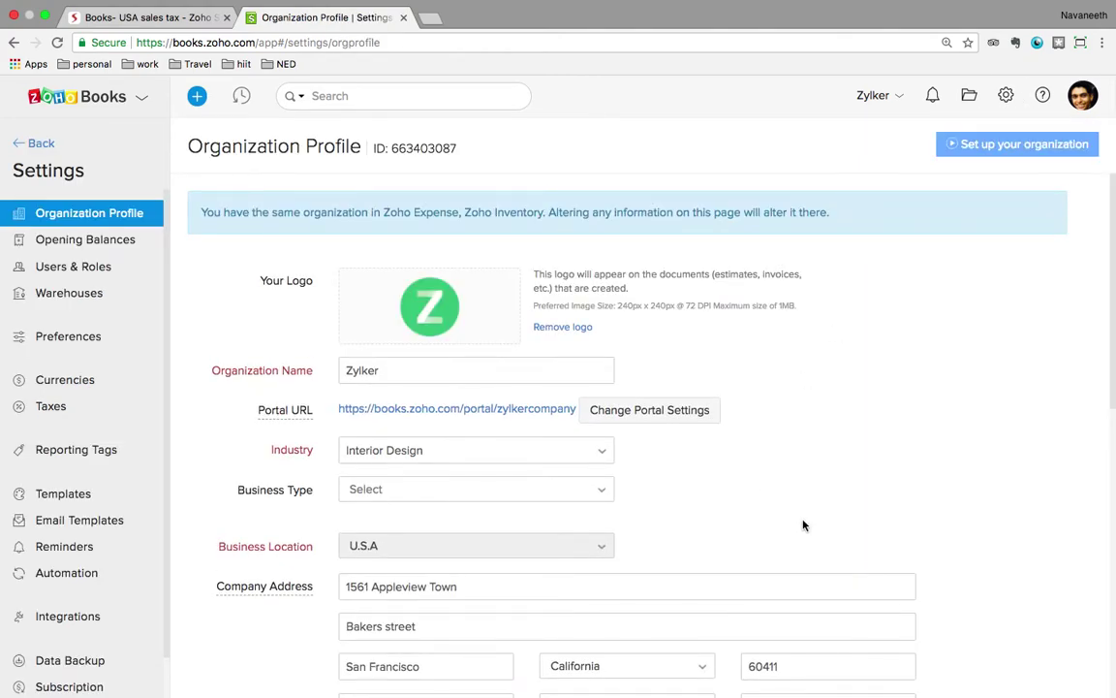
{"action": "scroll", "coordinate": [802, 521], "scroll_direction": "down", "scroll_amount": 4}
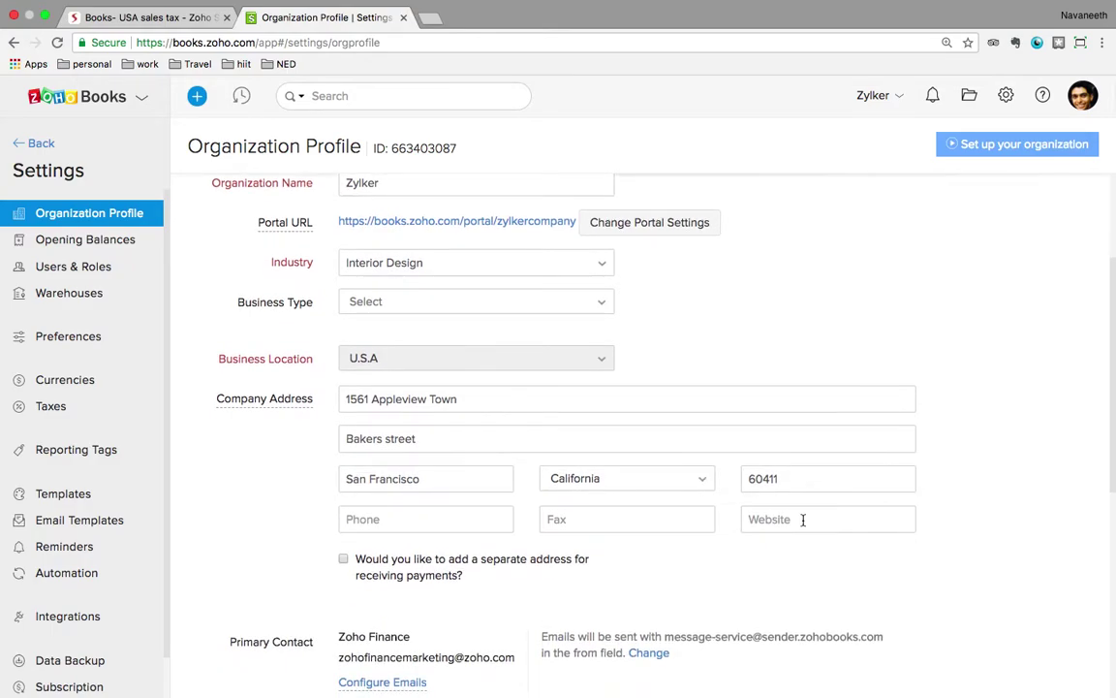
{"action": "scroll", "coordinate": [803, 519], "scroll_direction": "down", "scroll_amount": 1}
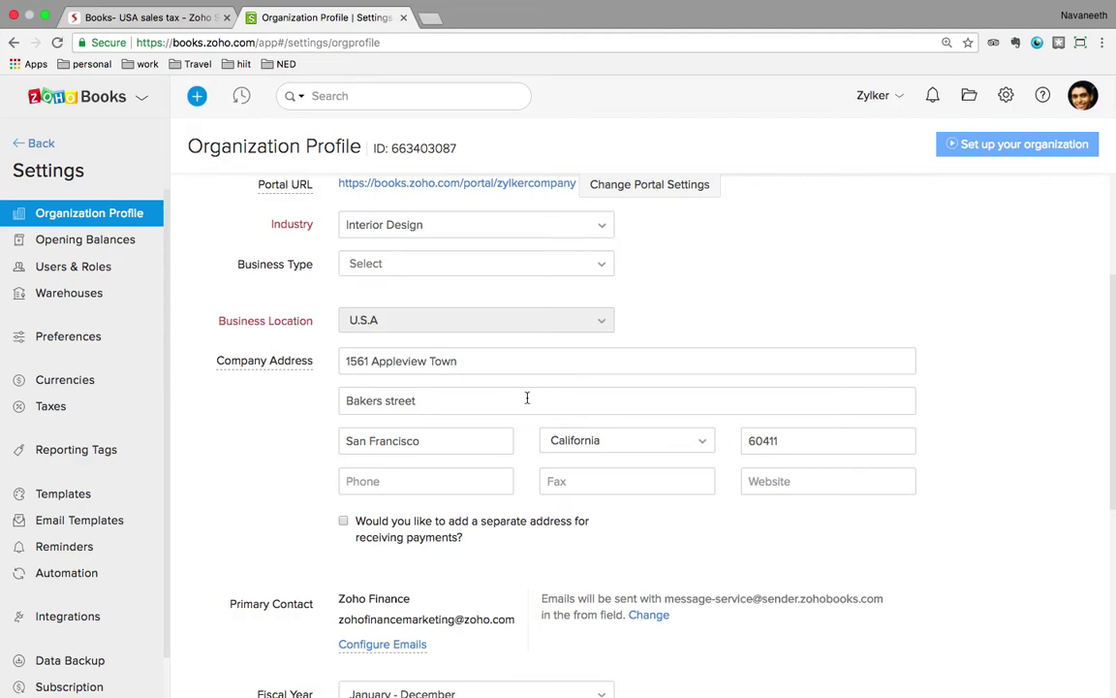
{"action": "scroll", "coordinate": [528, 397], "scroll_direction": "down", "scroll_amount": 5}
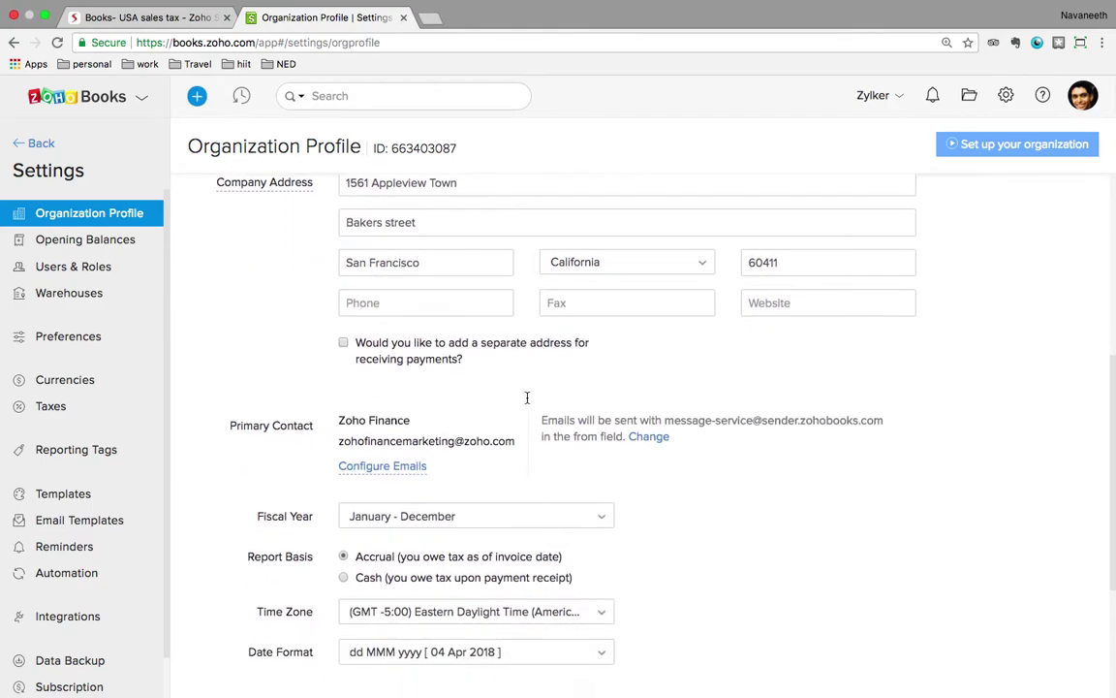
{"action": "scroll", "coordinate": [528, 397], "scroll_direction": "up", "scroll_amount": 7}
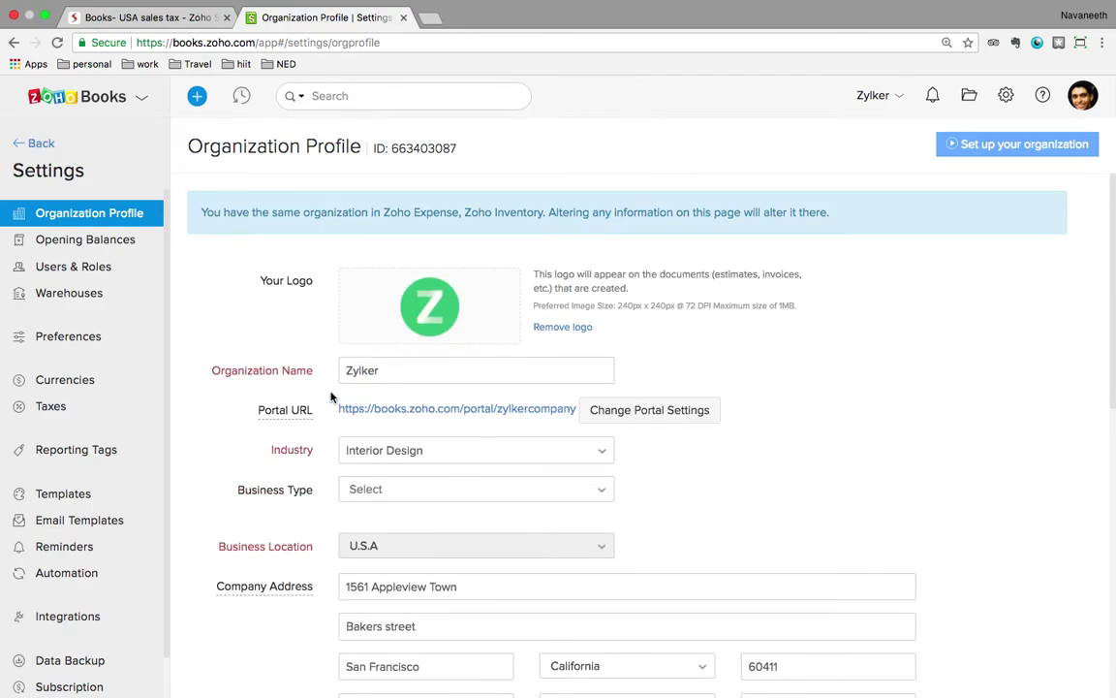
{"action": "left_click", "coordinate": [51, 408]}
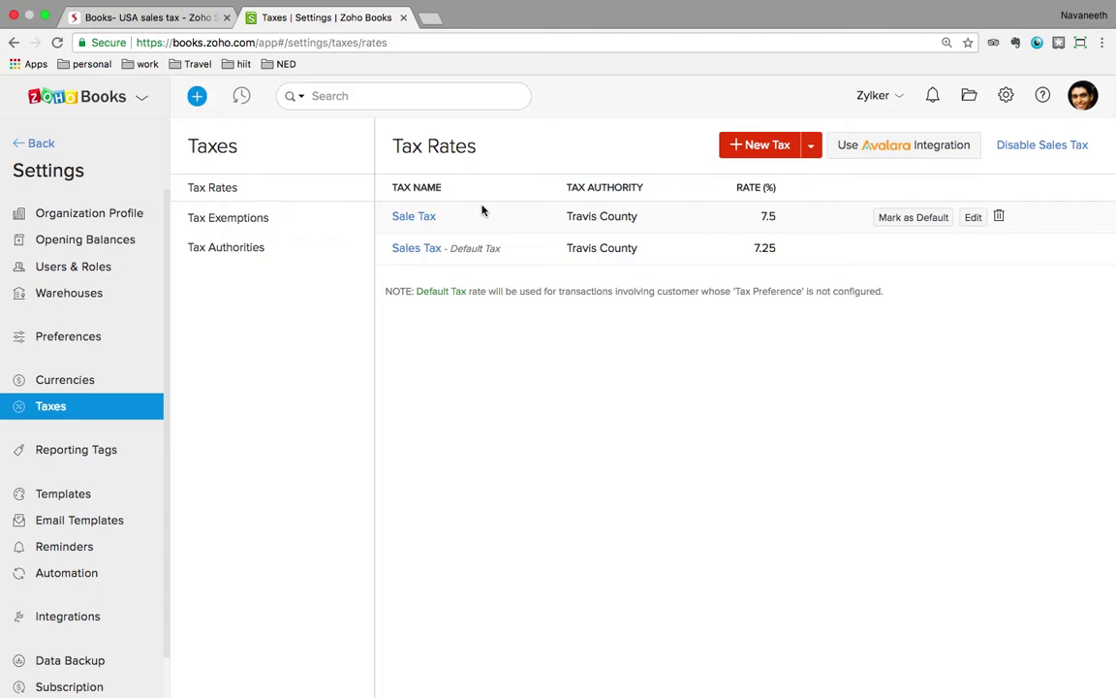
Step: Draft a new tax named GST with a 5% rate, view the tax authority choices, and discard it
{"action": "left_click", "coordinate": [776, 146]}
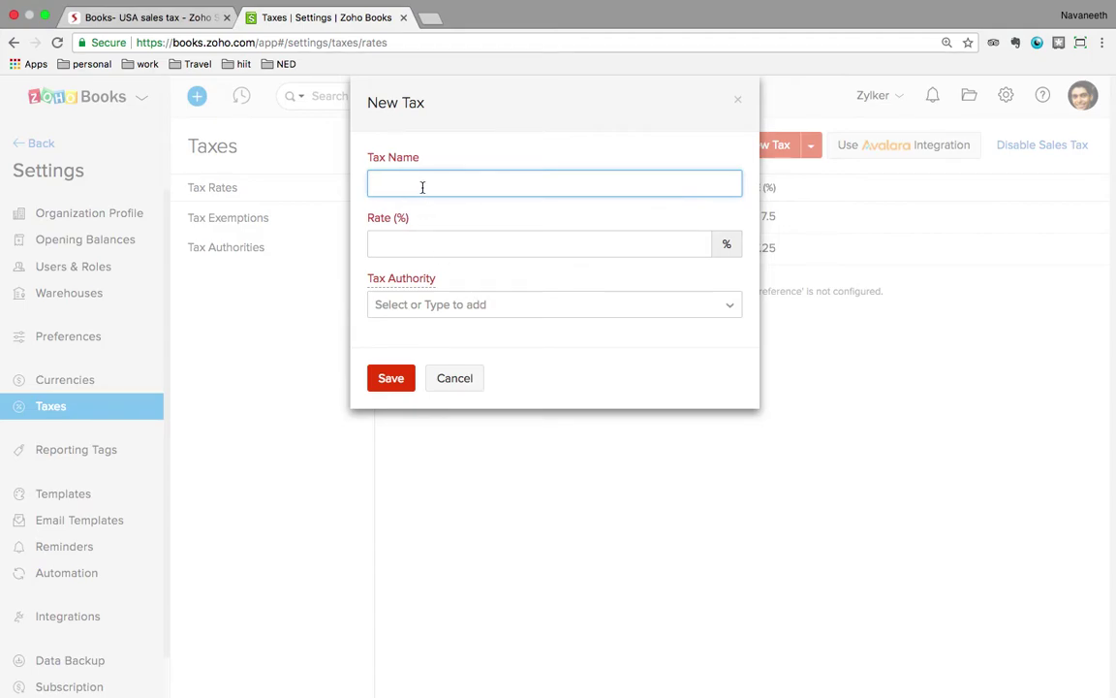
{"action": "type", "text": "GST"}
{"action": "left_click", "coordinate": [453, 251]}
{"action": "type", "text": "5"}
{"action": "left_click", "coordinate": [468, 305]}
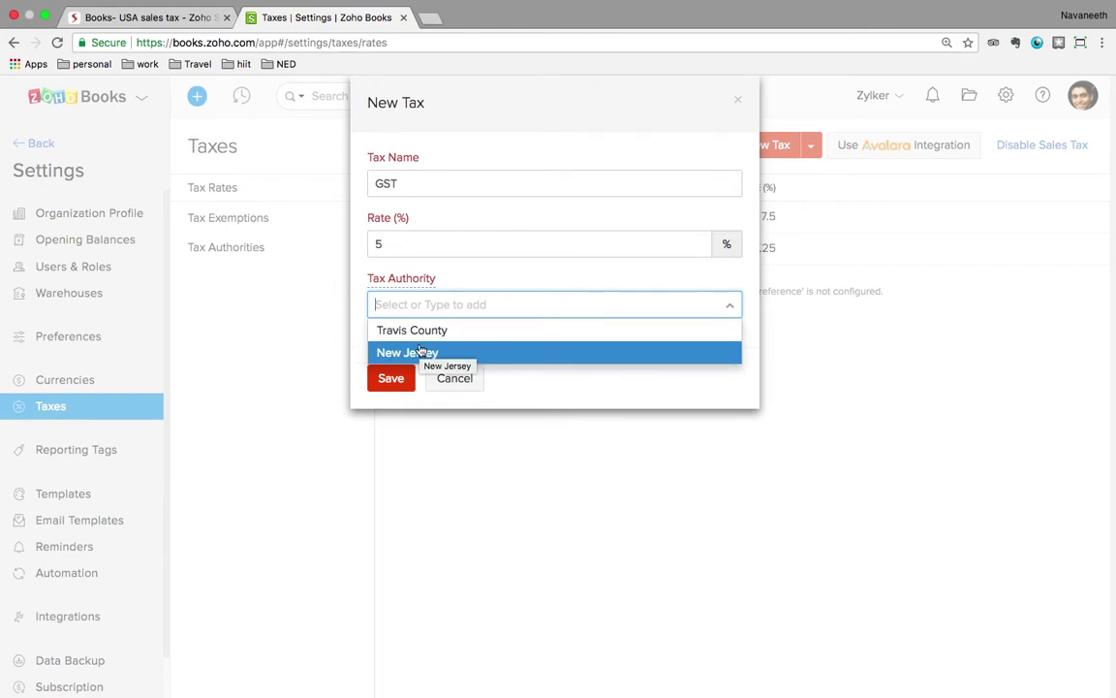
{"action": "left_click", "coordinate": [451, 379]}
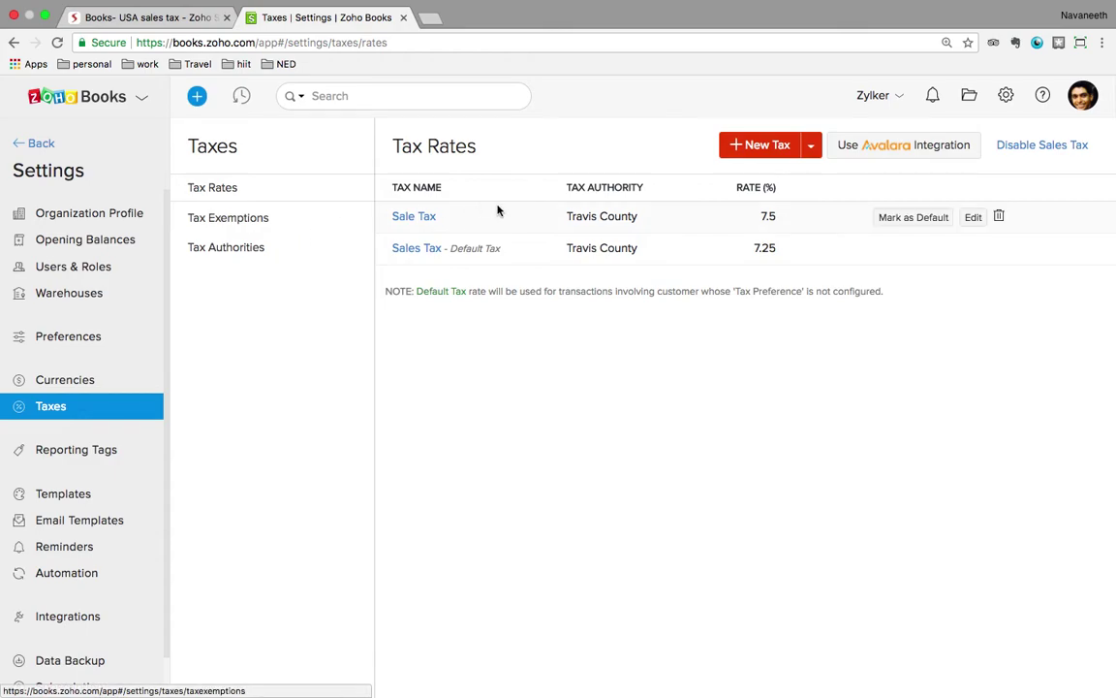
Step: View the form for adding a new tax authority and close it without saving
{"action": "left_click", "coordinate": [810, 148]}
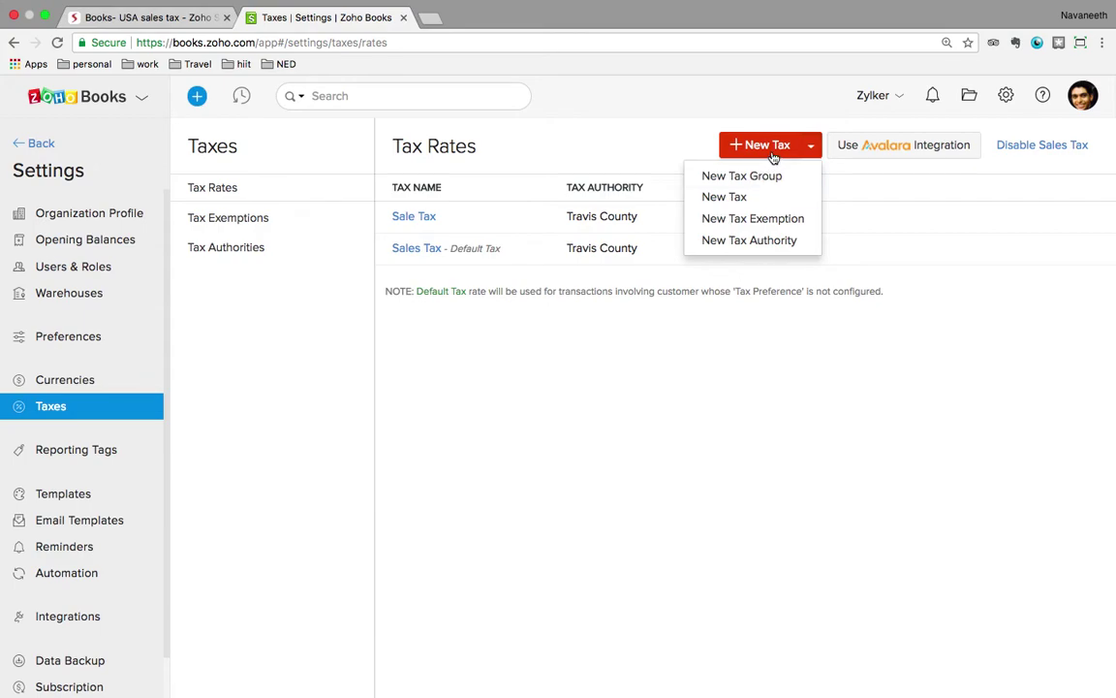
{"action": "left_click", "coordinate": [764, 241]}
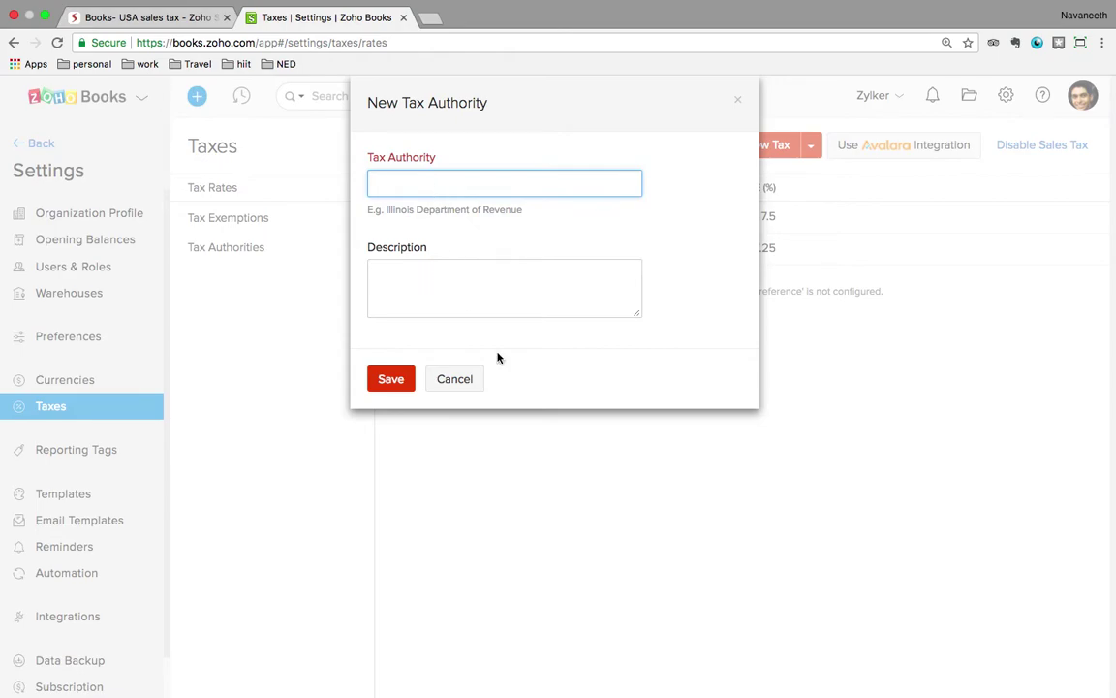
{"action": "left_click", "coordinate": [465, 381]}
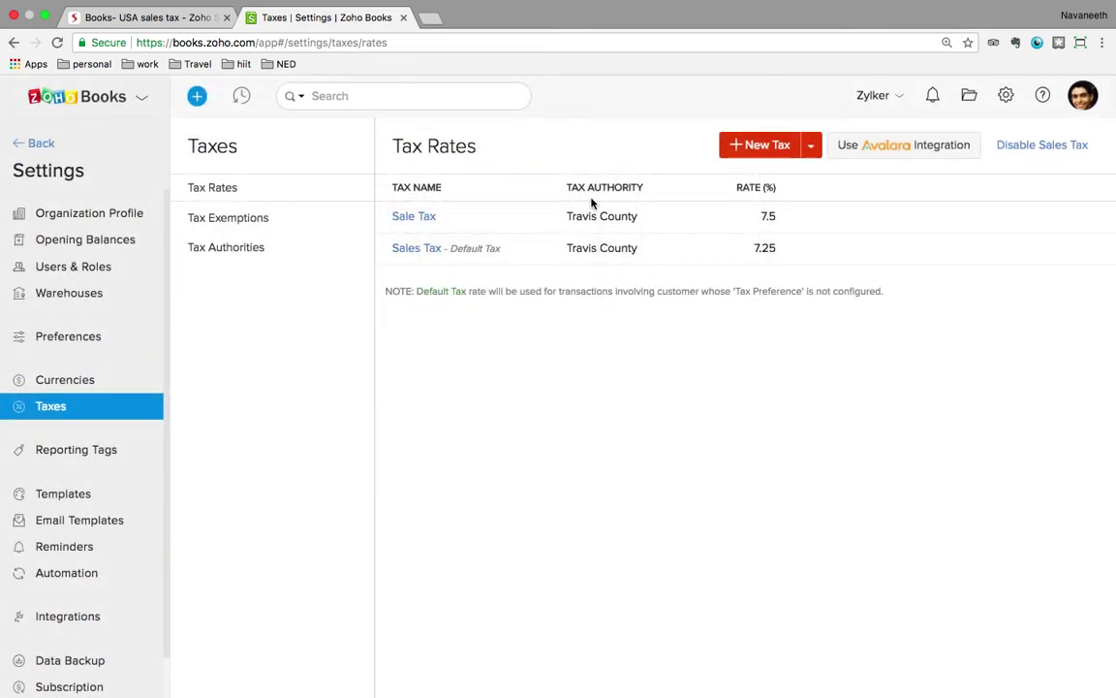
Step: Try changing the Sale Tax rate to 7% to view the update options, and discard the edit
{"action": "mouse_move", "coordinate": [585, 219]}
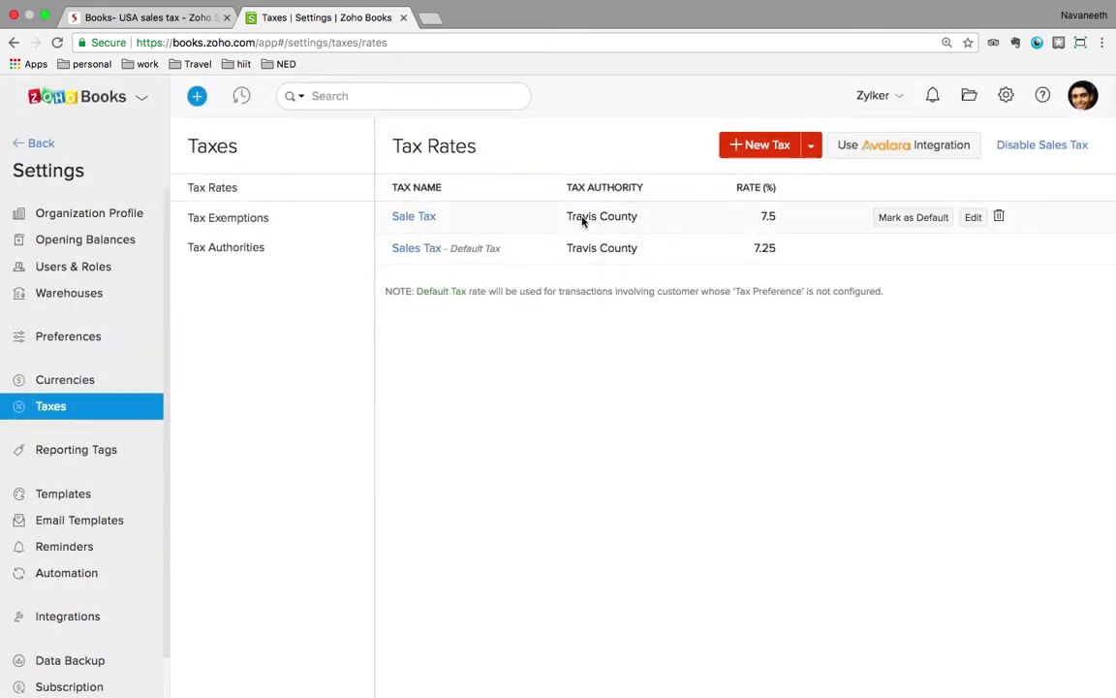
{"action": "left_click", "coordinate": [970, 223]}
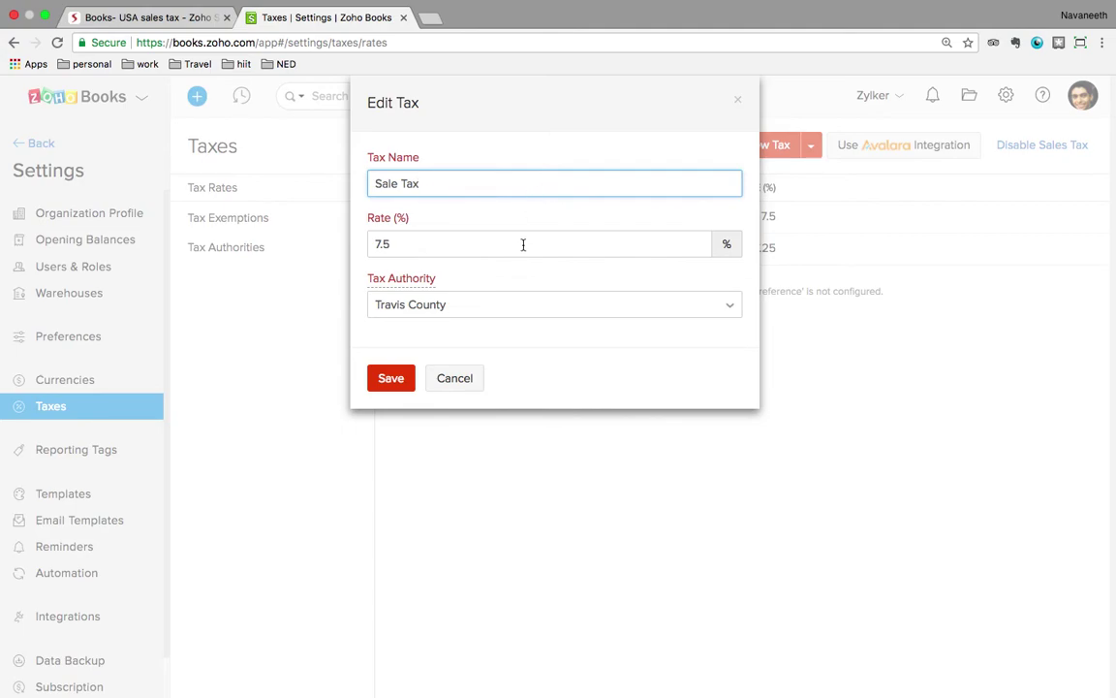
{"action": "left_click", "coordinate": [434, 244]}
{"action": "key", "text": "BackSpace"}
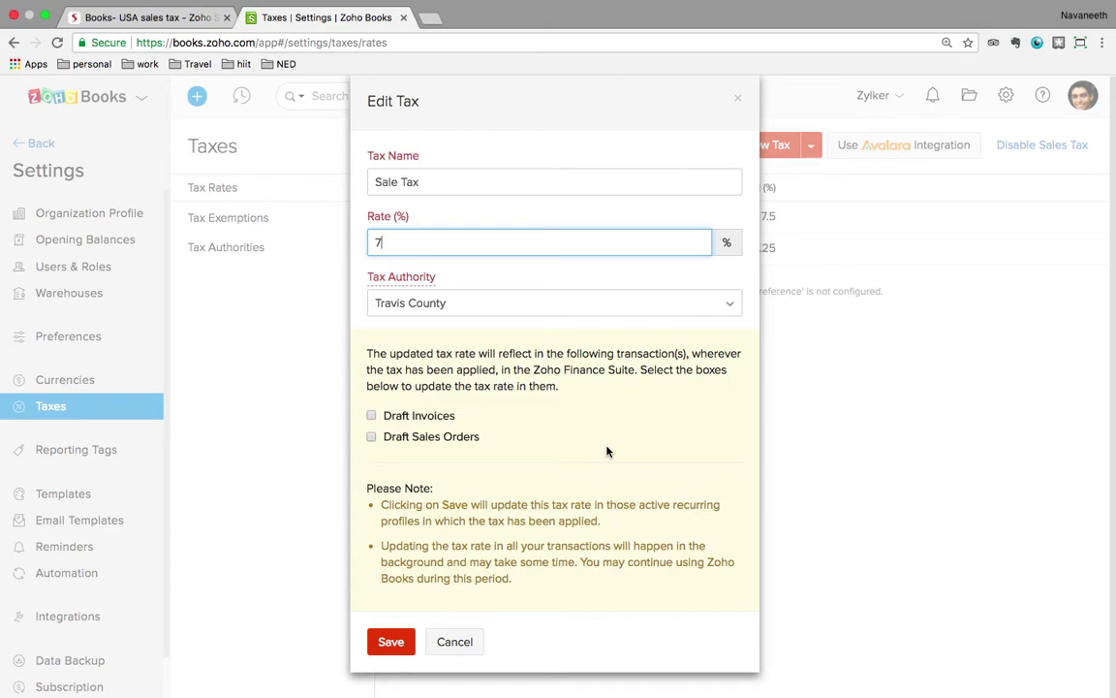
{"action": "left_click", "coordinate": [456, 641]}
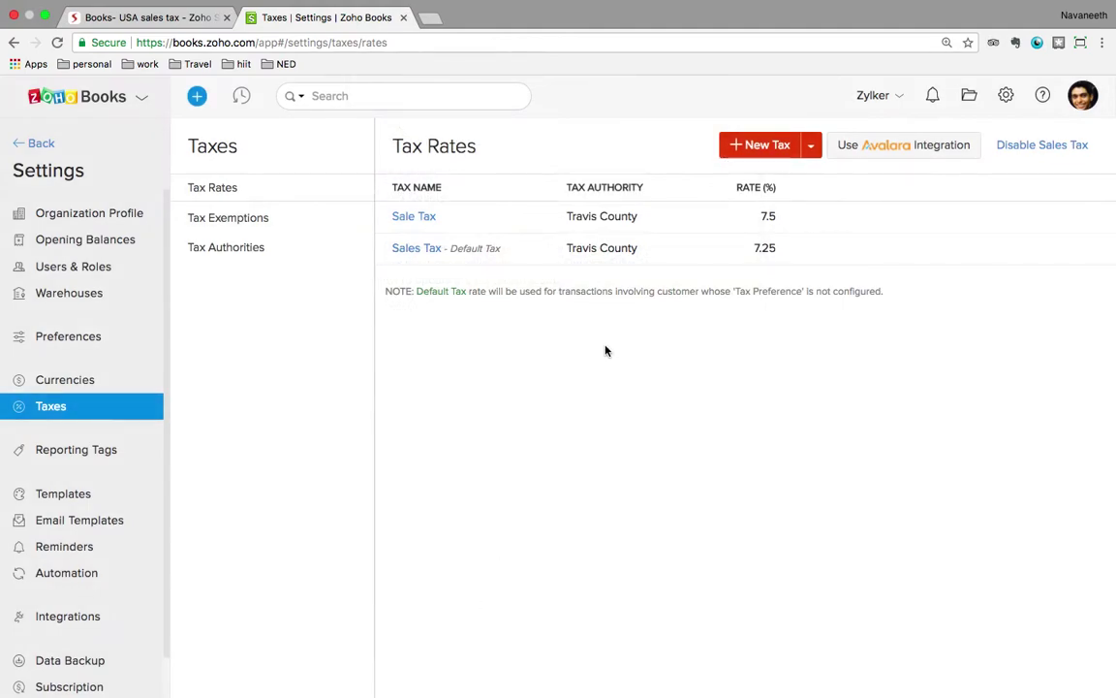
Step: Start deleting the Sale Tax rate and cancel the deletion
{"action": "mouse_move", "coordinate": [909, 245]}
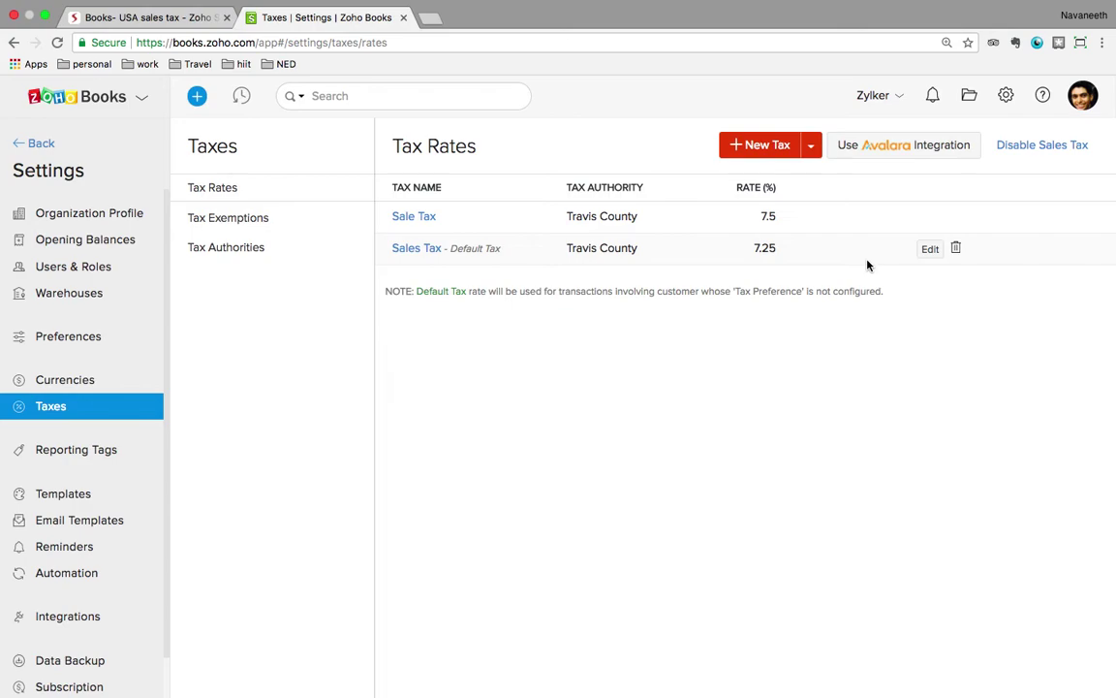
{"action": "mouse_move", "coordinate": [872, 227]}
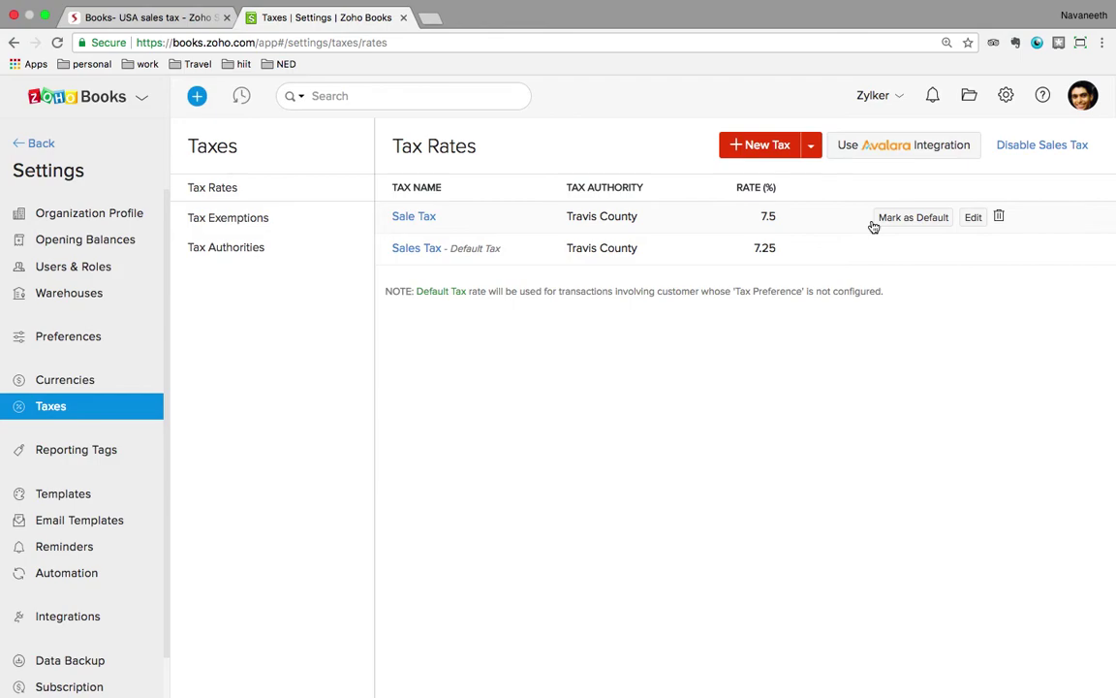
{"action": "left_click", "coordinate": [1000, 217]}
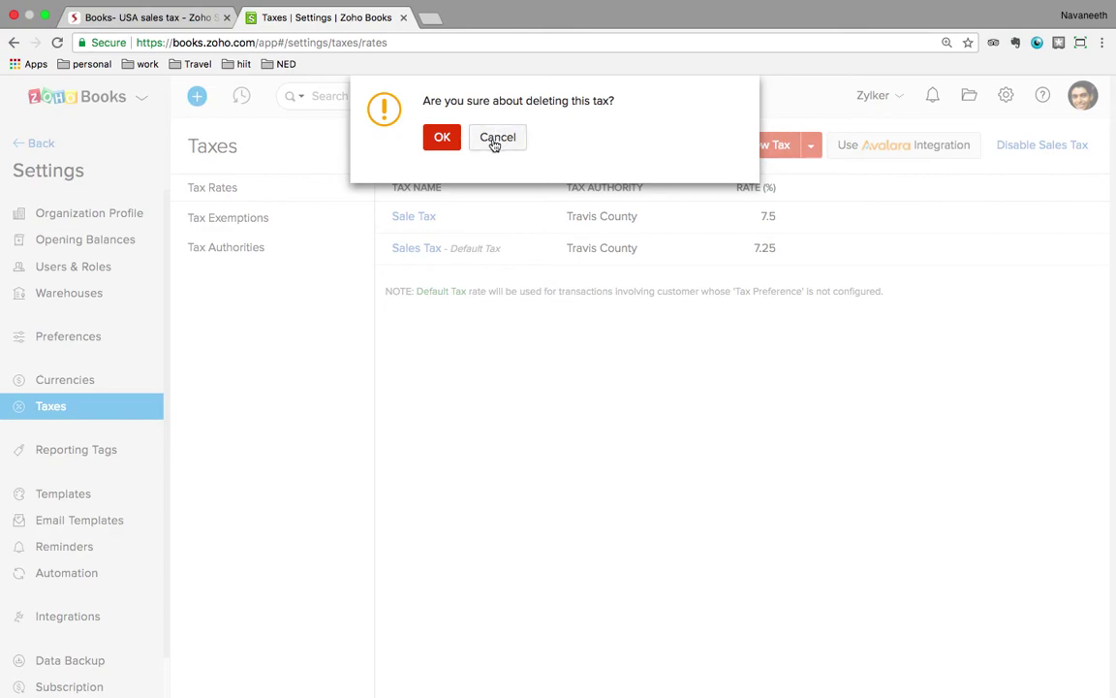
{"action": "left_click", "coordinate": [498, 147]}
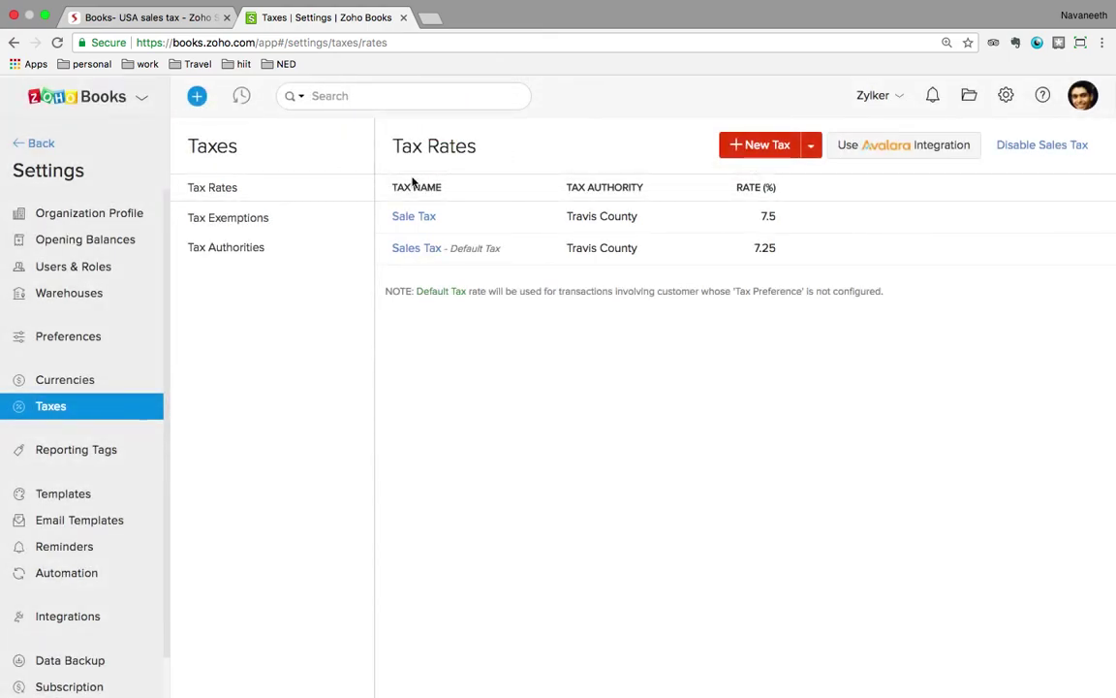
Step: Review the tax exemptions and the blank new exemption form without saving, and view the tax authorities list
{"action": "left_click", "coordinate": [207, 221]}
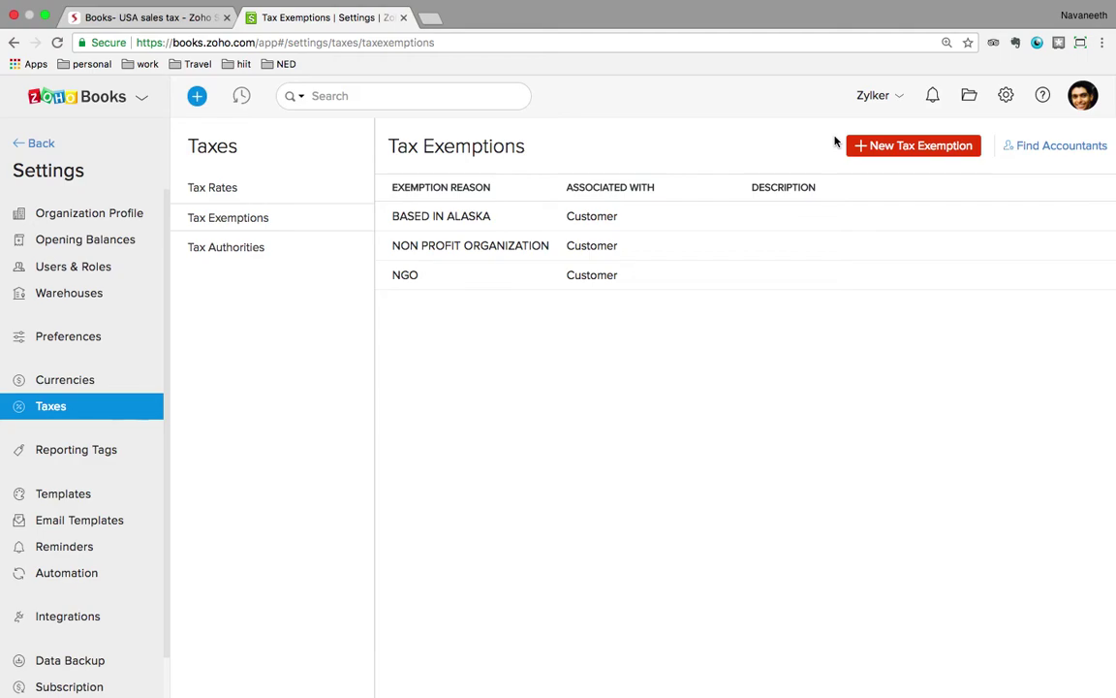
{"action": "left_click", "coordinate": [878, 147]}
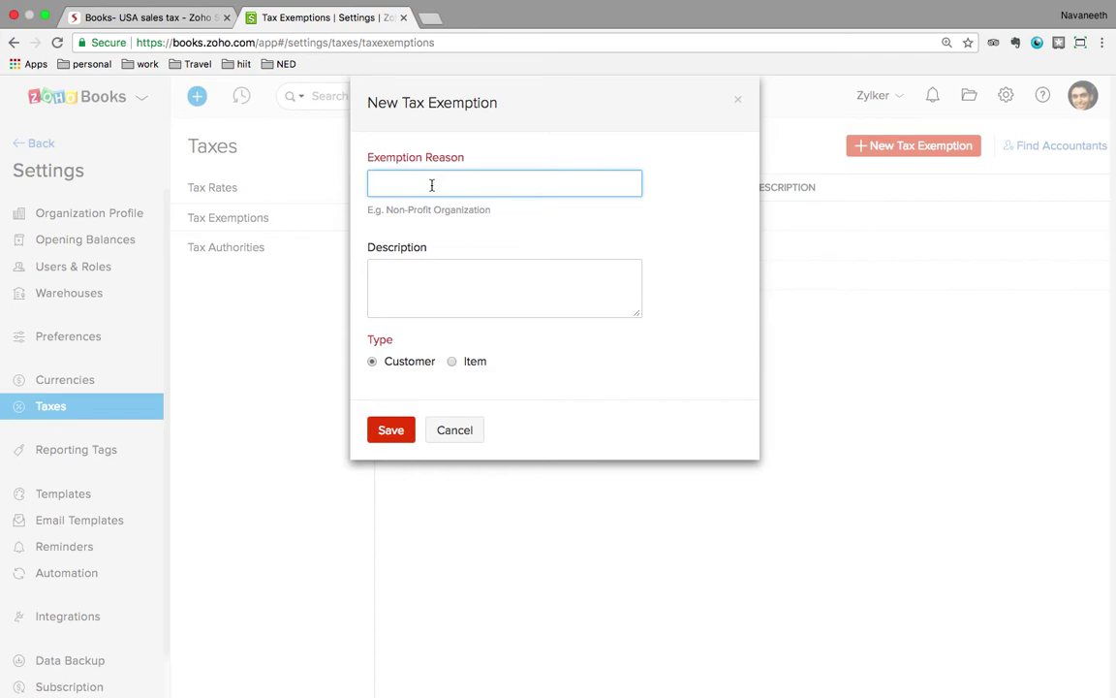
{"action": "left_click", "coordinate": [401, 287]}
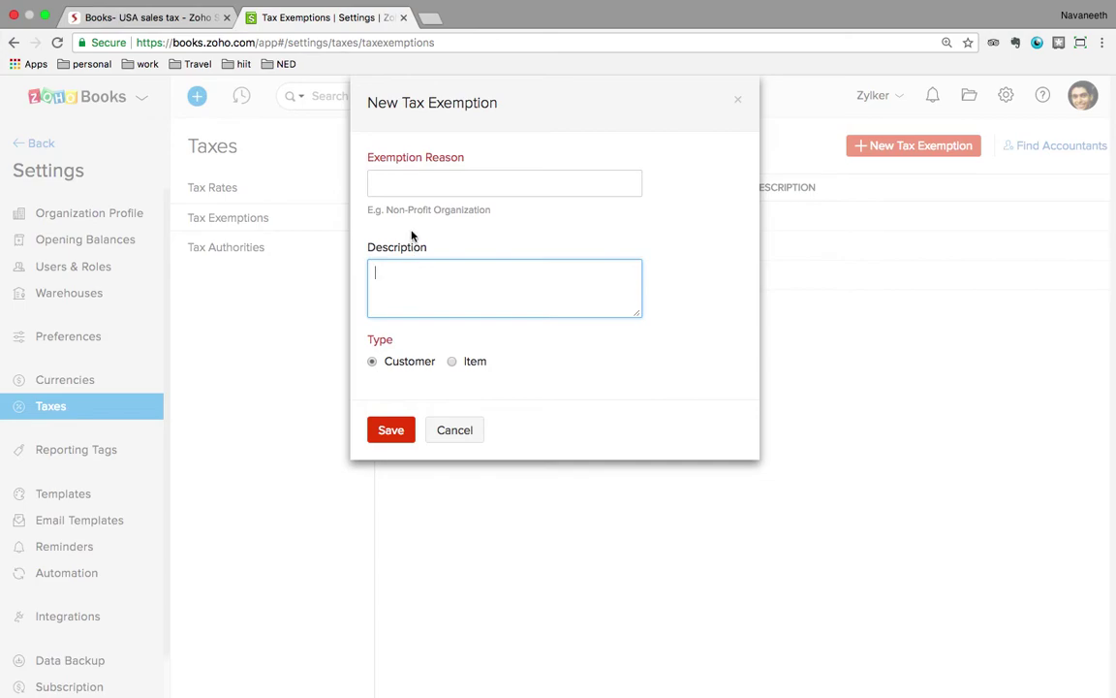
{"action": "left_click", "coordinate": [412, 183]}
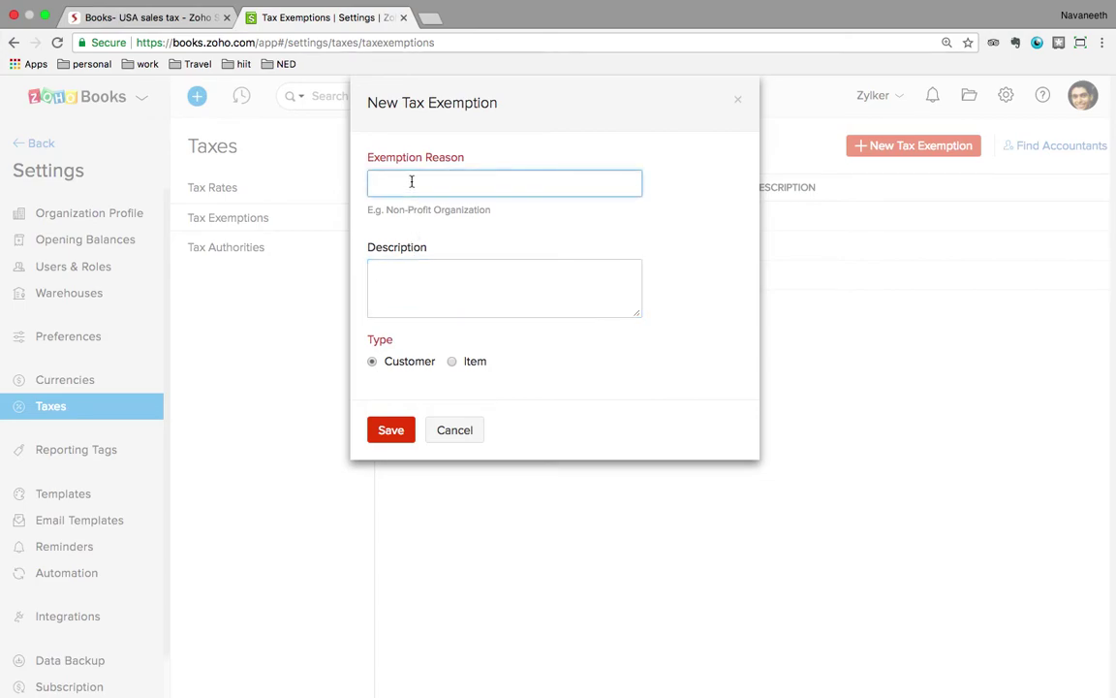
{"action": "left_click", "coordinate": [738, 100]}
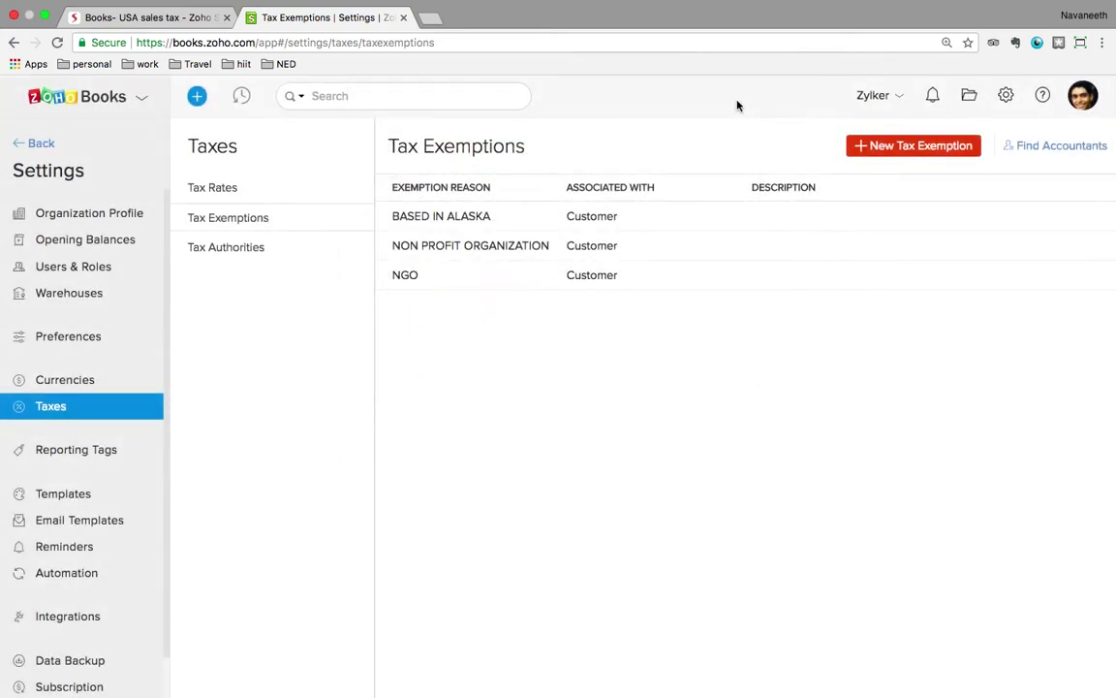
{"action": "left_click", "coordinate": [232, 251]}
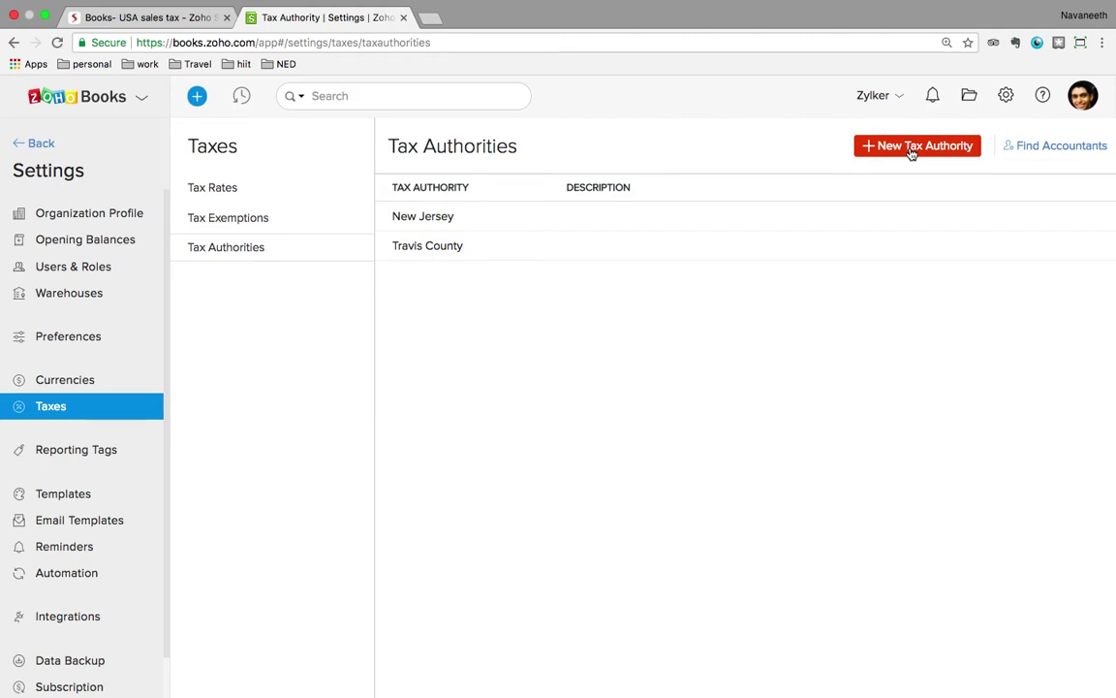
Step: Start a new sales invoice for an existing customer and check the tax applied to its line item
{"action": "left_click", "coordinate": [23, 147]}
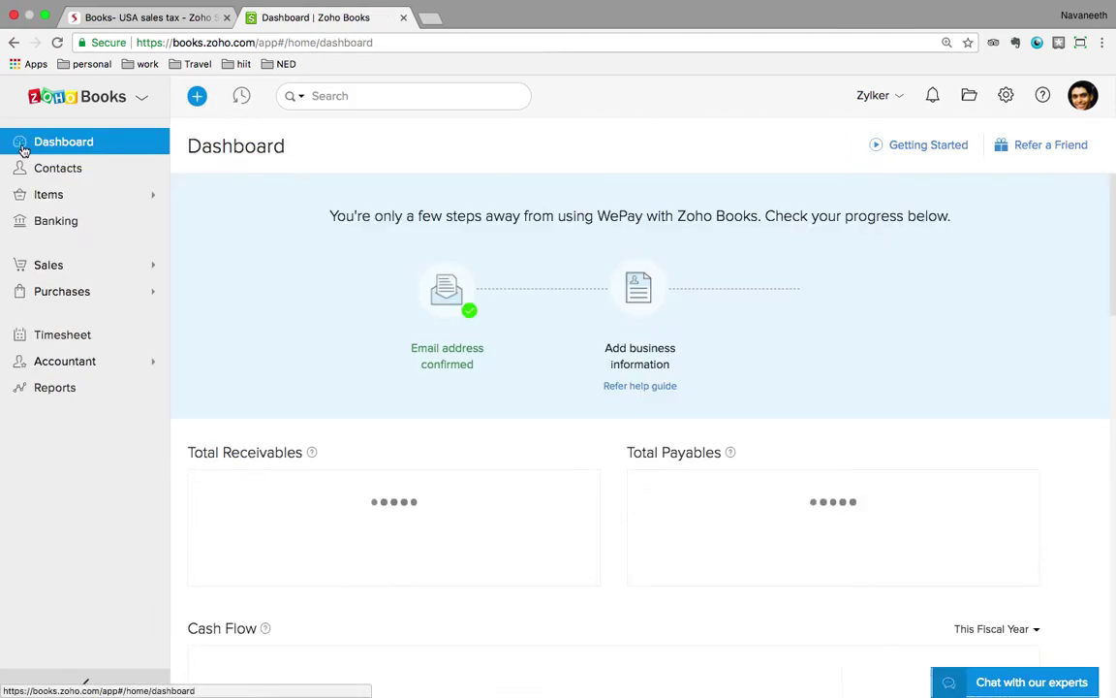
{"action": "left_click", "coordinate": [78, 263]}
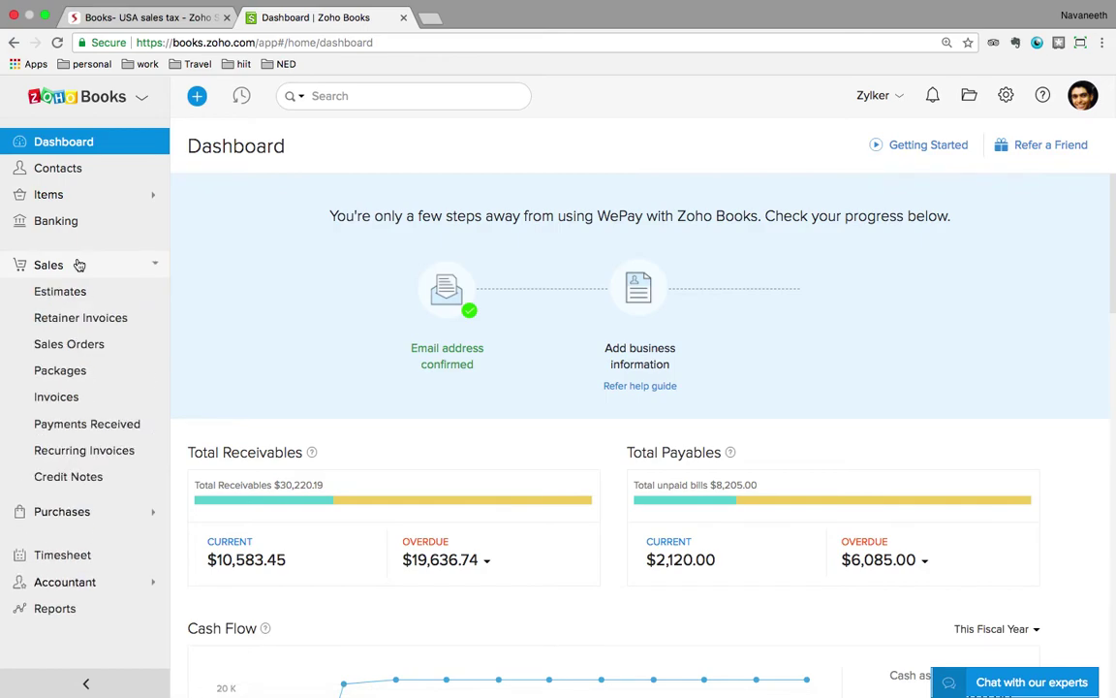
{"action": "left_click", "coordinate": [152, 398]}
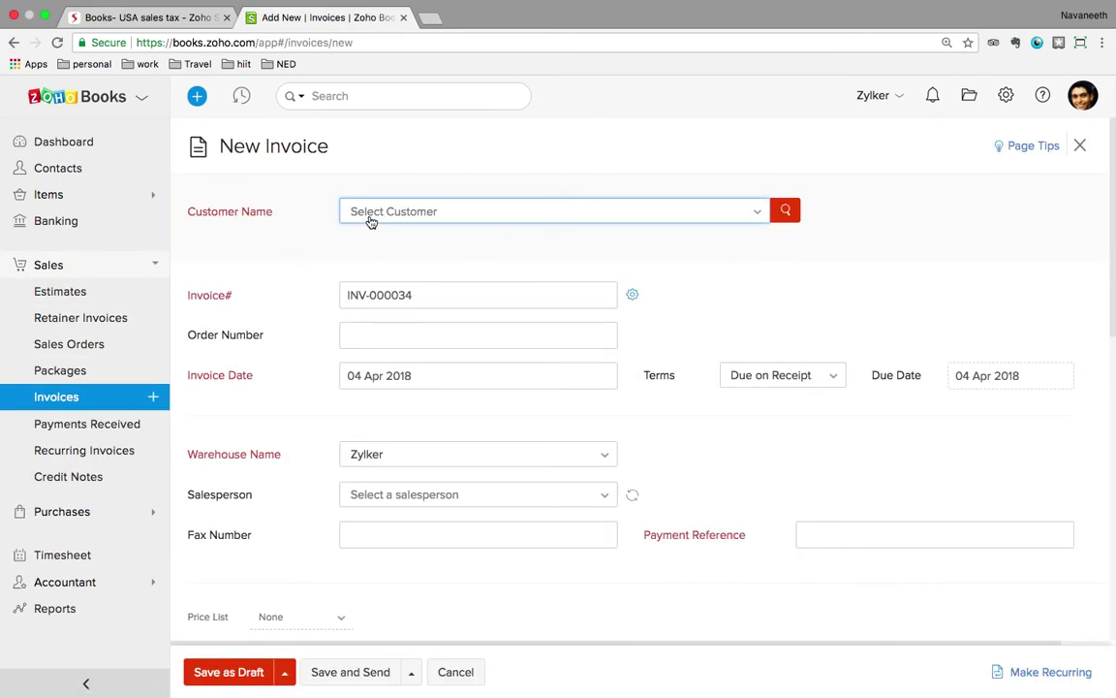
{"action": "left_click", "coordinate": [369, 220]}
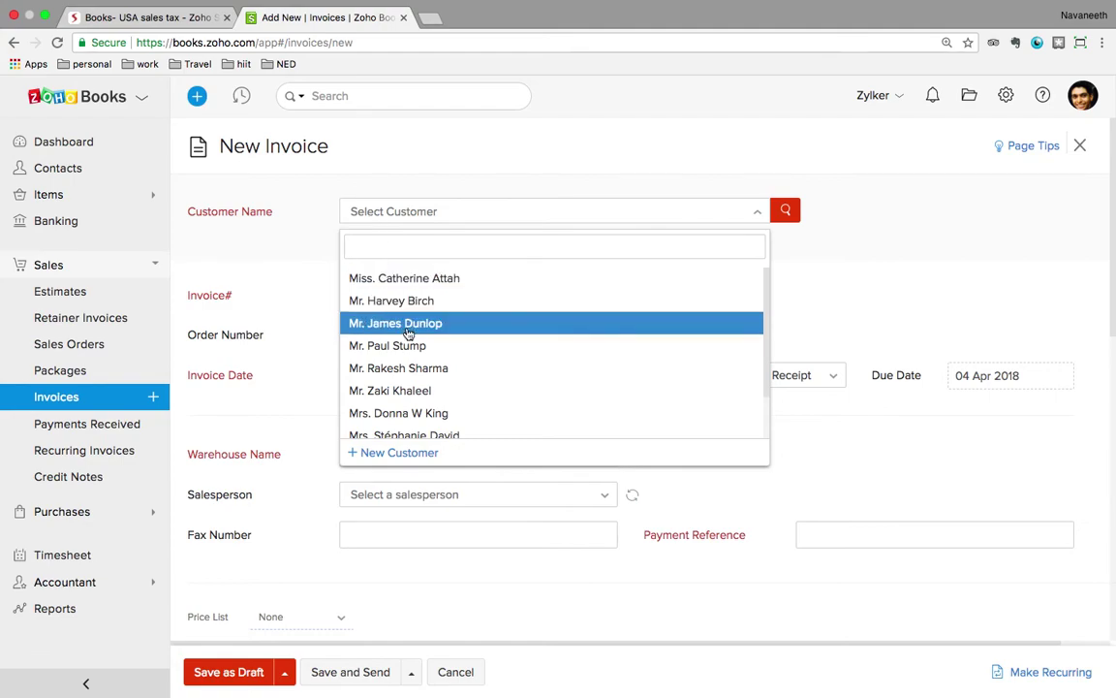
{"action": "scroll", "coordinate": [432, 400], "scroll_direction": "down", "scroll_amount": 1}
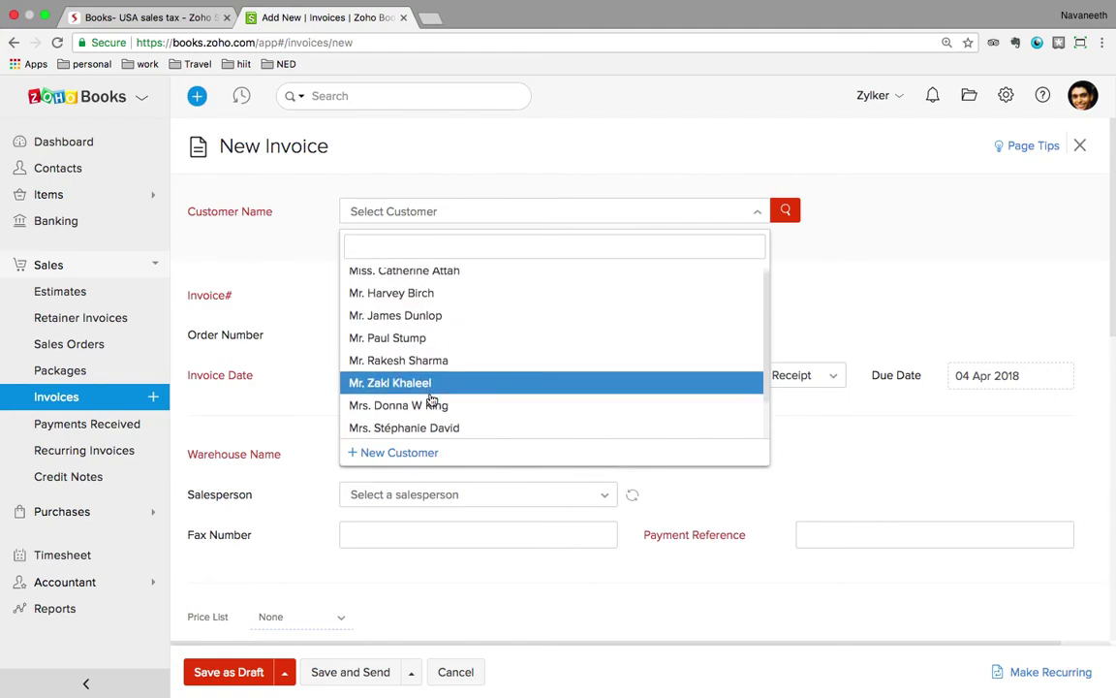
{"action": "left_click", "coordinate": [432, 399]}
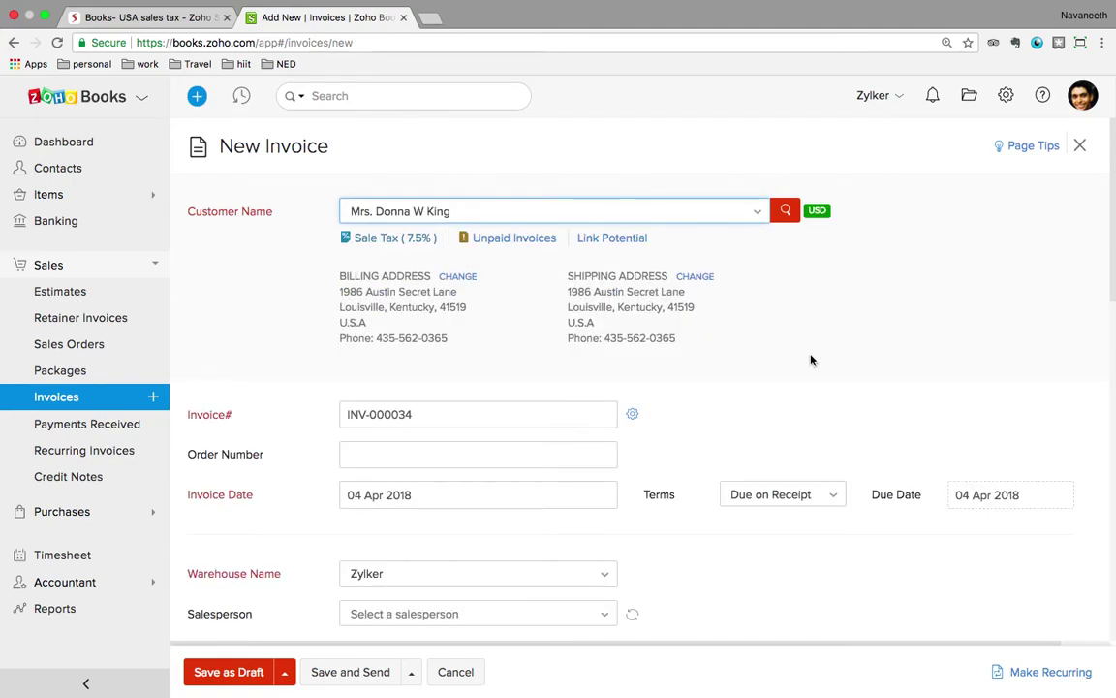
{"action": "scroll", "coordinate": [810, 359], "scroll_direction": "down", "scroll_amount": 2}
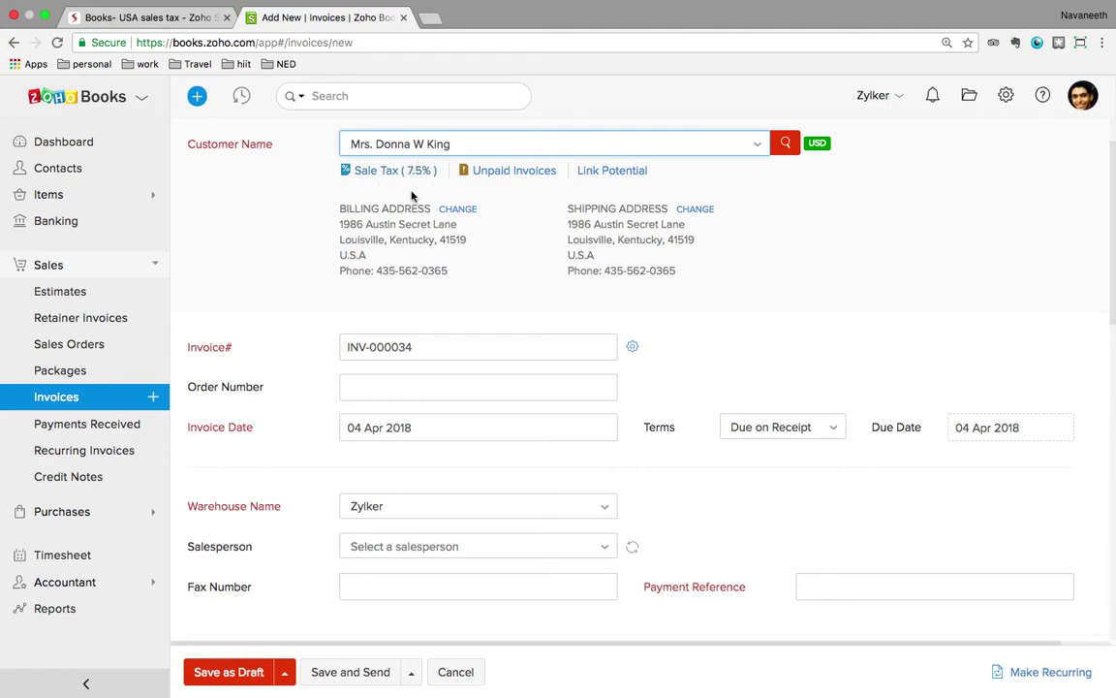
{"action": "scroll", "coordinate": [412, 195], "scroll_direction": "down", "scroll_amount": 3}
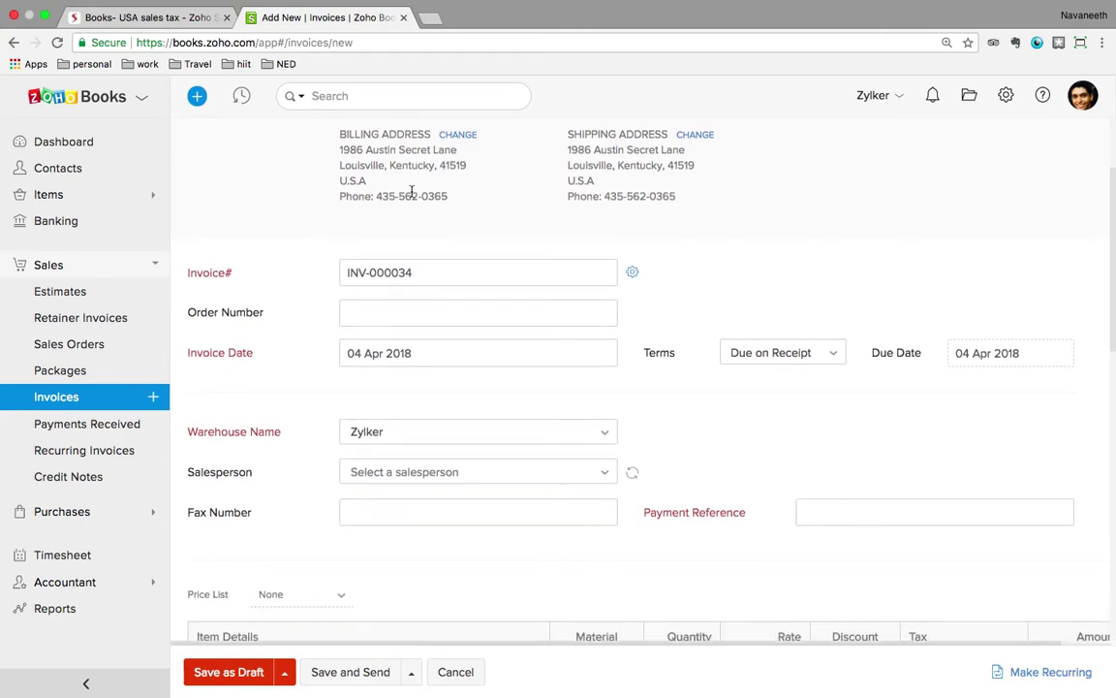
{"action": "scroll", "coordinate": [412, 191], "scroll_direction": "down", "scroll_amount": 3}
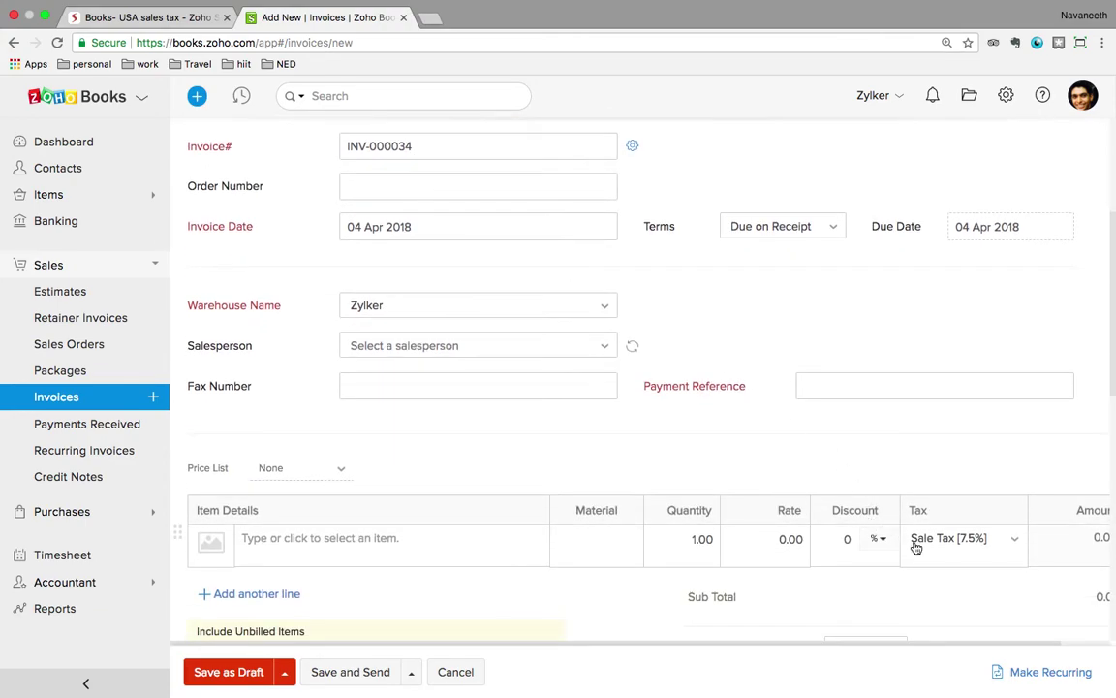
Step: Add the Cambridge Sofa to the new invoice and review the sales tax calculated for it
{"action": "left_click", "coordinate": [349, 537]}
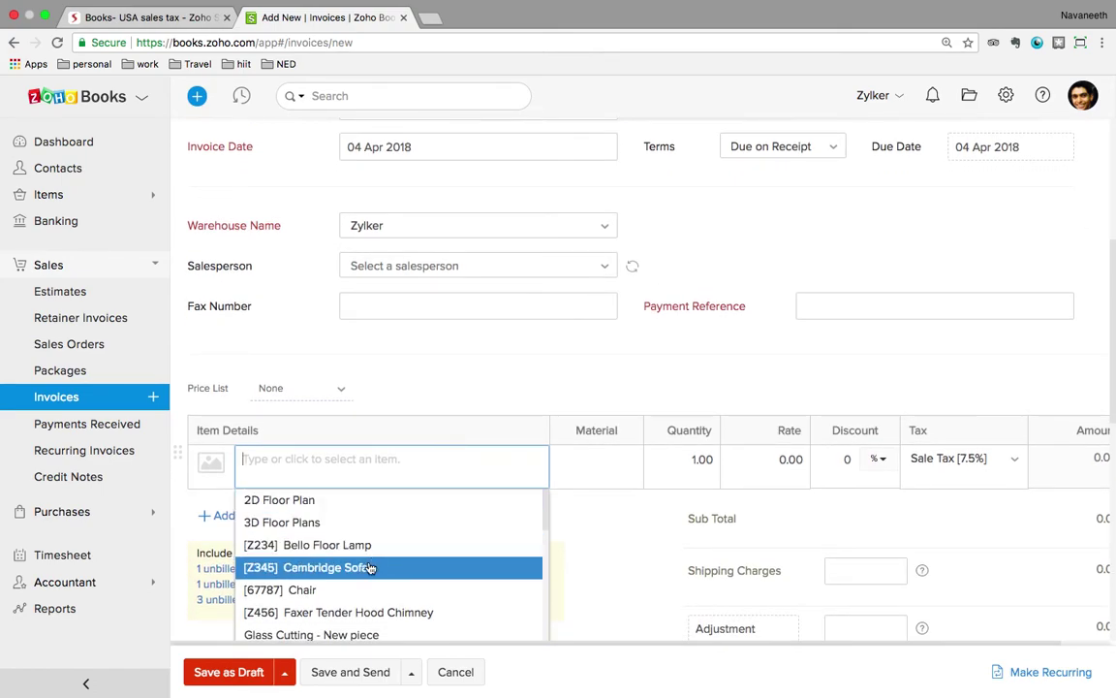
{"action": "left_click", "coordinate": [369, 566]}
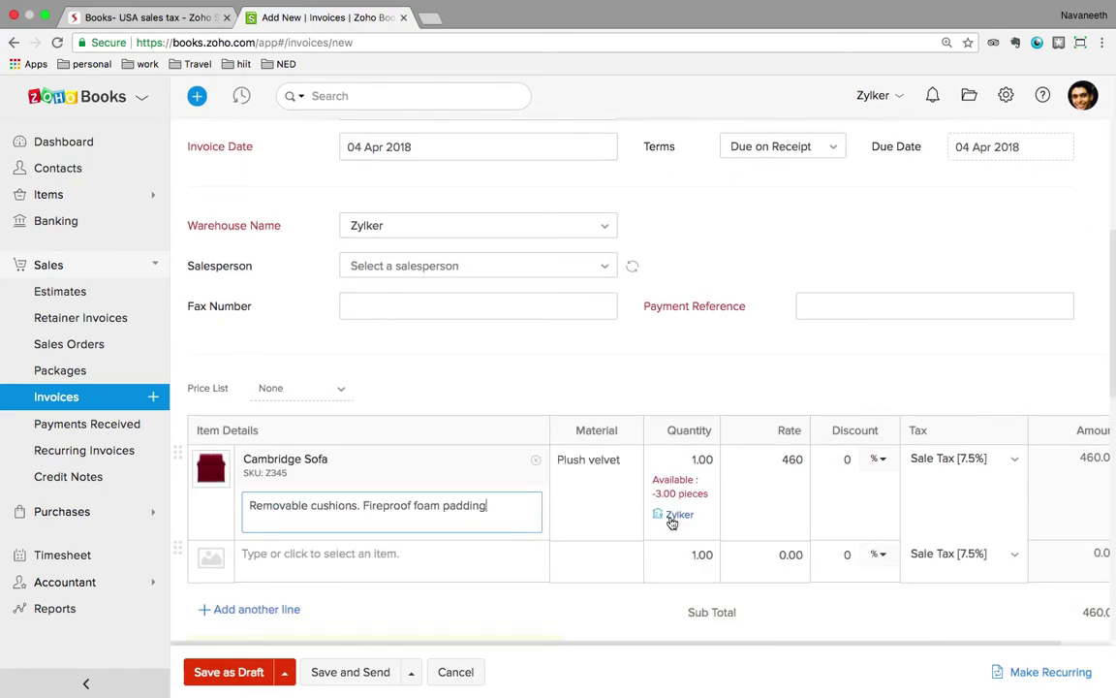
{"action": "scroll", "coordinate": [672, 523], "scroll_direction": "down", "scroll_amount": 3}
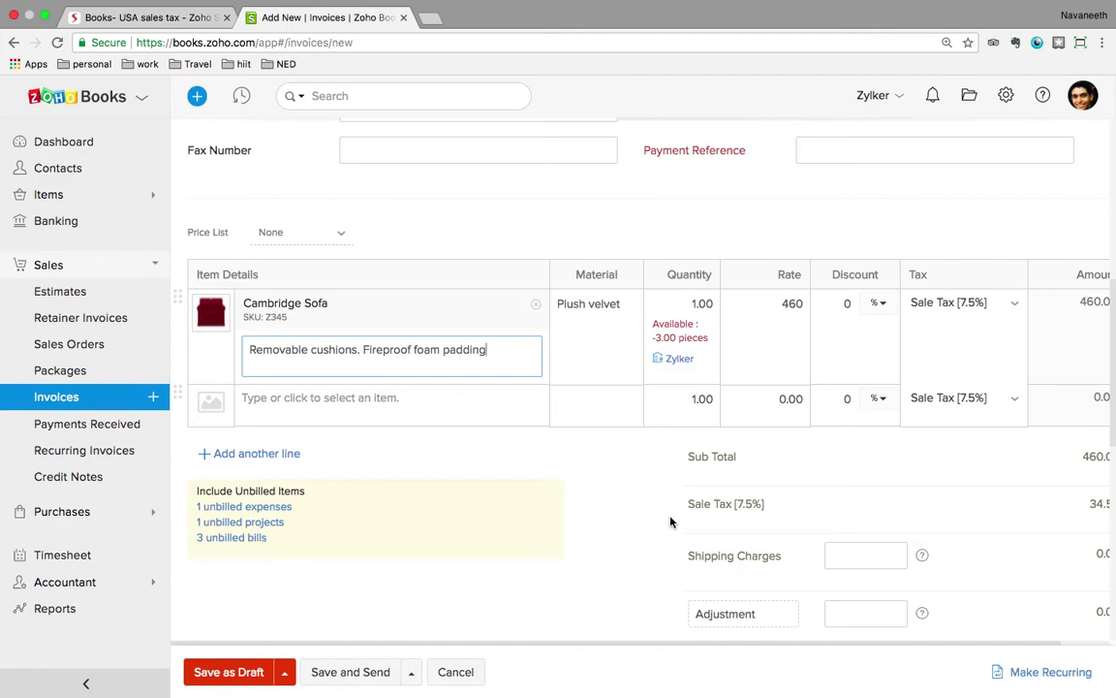
{"action": "scroll", "coordinate": [671, 522], "scroll_direction": "up", "scroll_amount": 5}
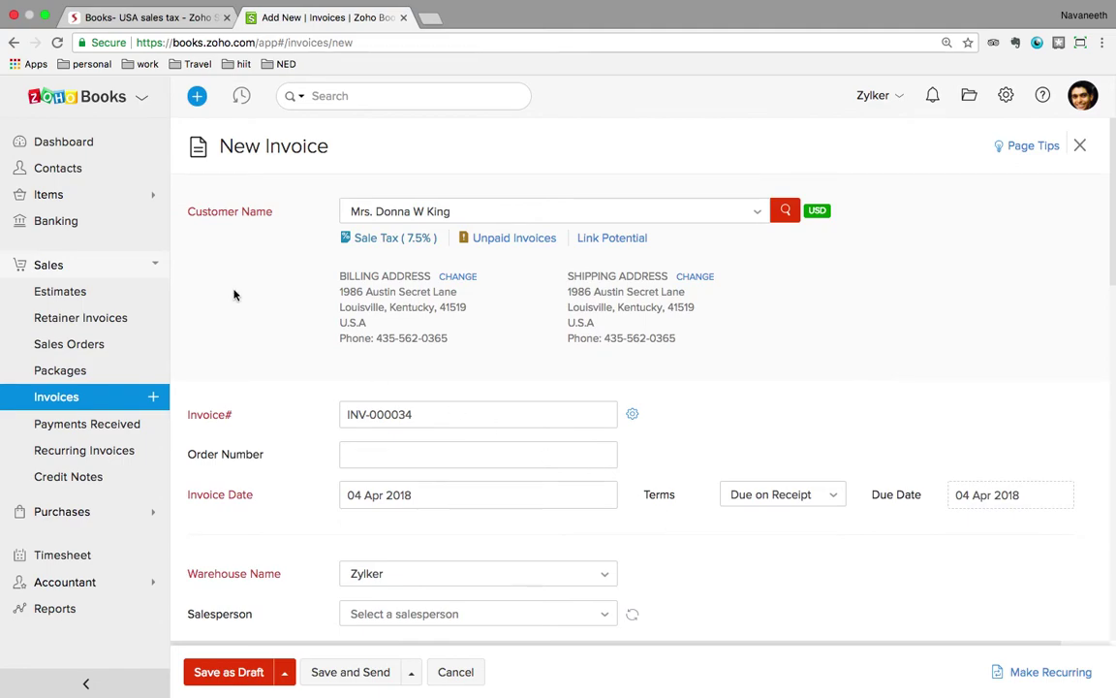
Step: Leave the unsaved invoice for a new contact form and view the tax rates selectable for a taxable customer
{"action": "left_click", "coordinate": [153, 170]}
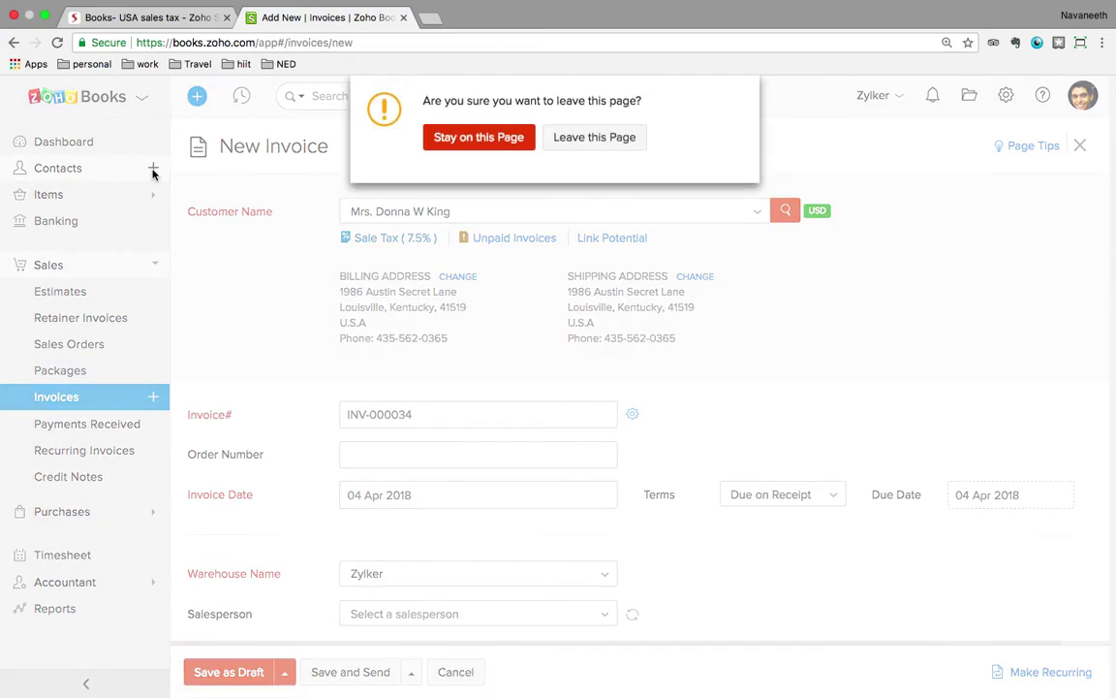
{"action": "left_click", "coordinate": [565, 130]}
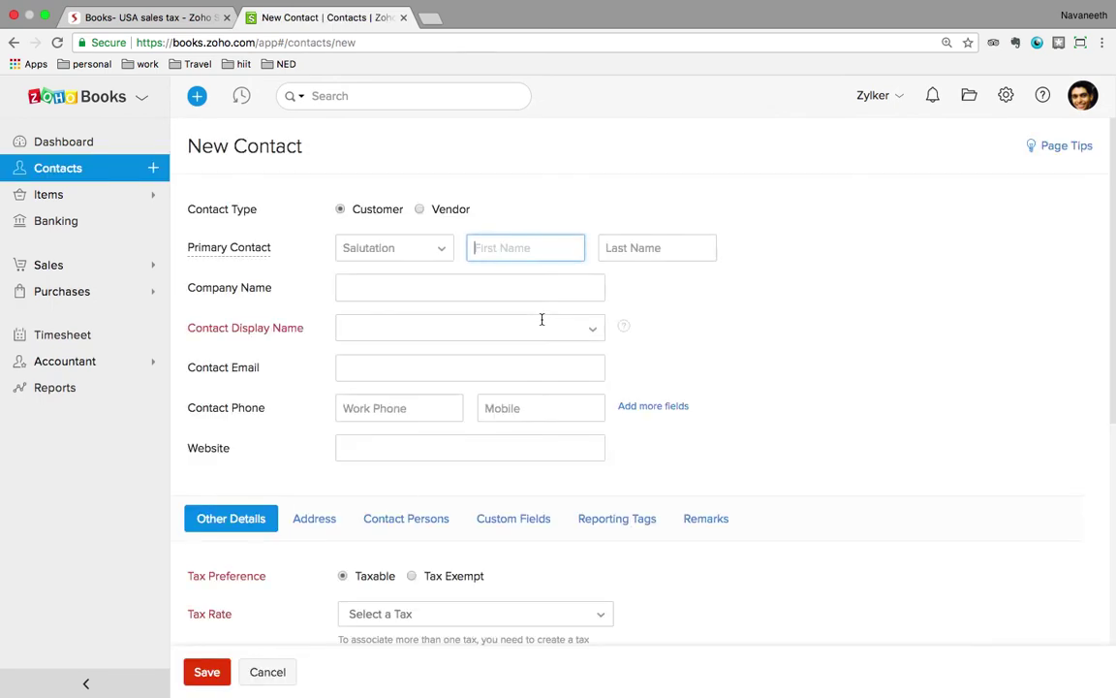
{"action": "scroll", "coordinate": [541, 323], "scroll_direction": "down", "scroll_amount": 2}
{"action": "left_click", "coordinate": [460, 518]}
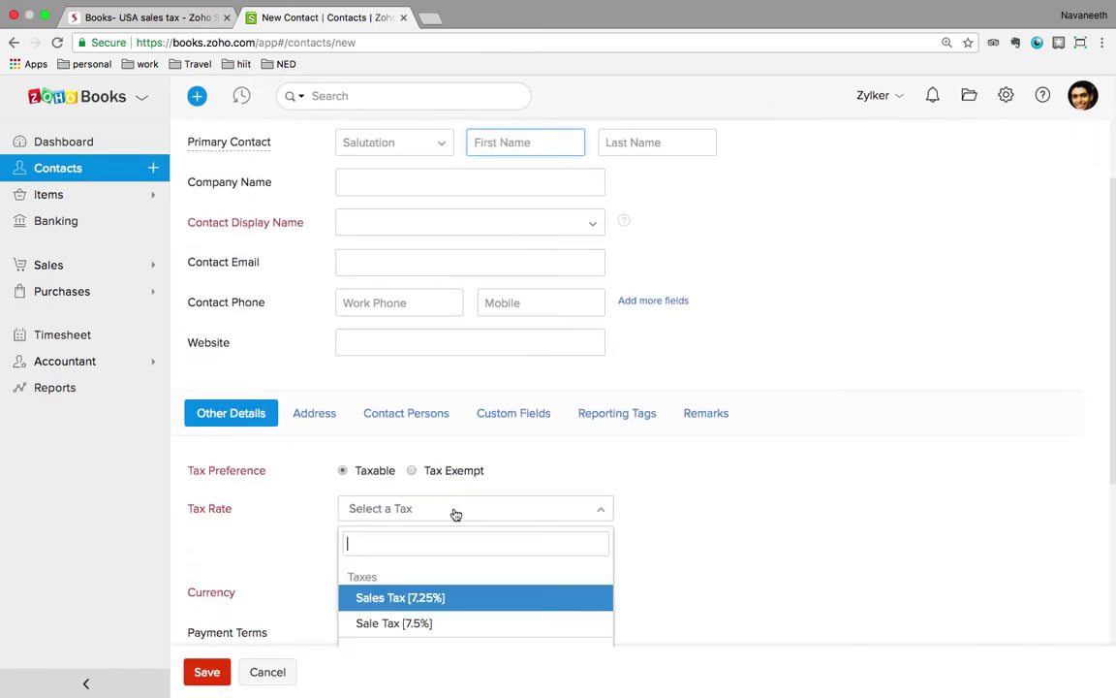
{"action": "scroll", "coordinate": [590, 453], "scroll_direction": "down", "scroll_amount": 3}
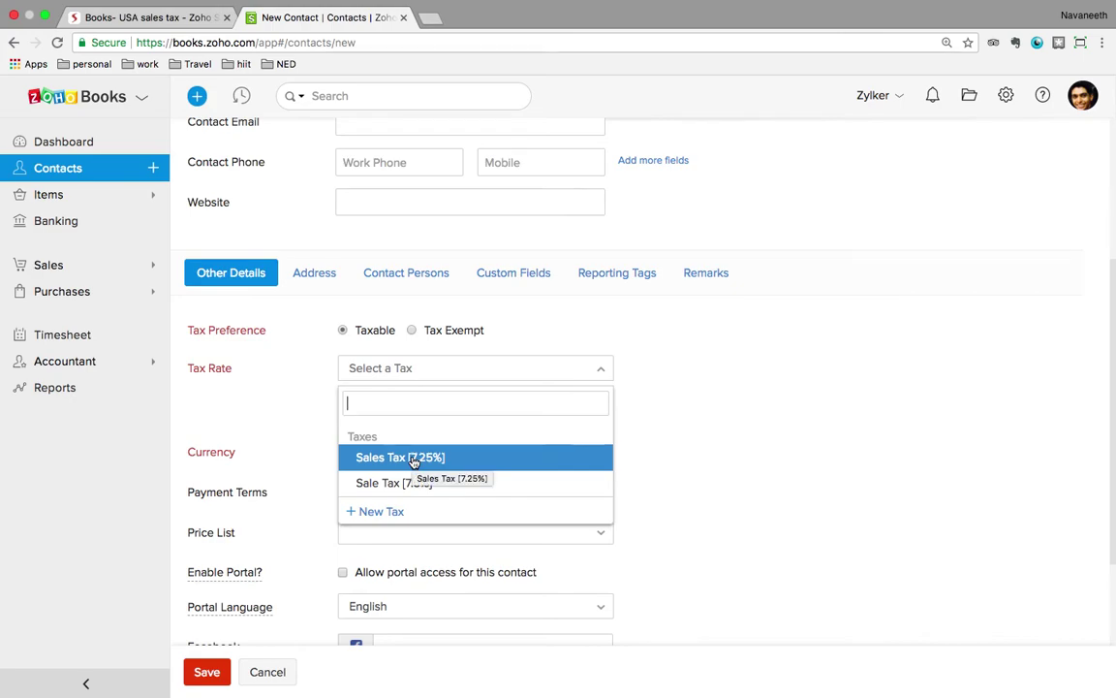
{"action": "left_click", "coordinate": [293, 418]}
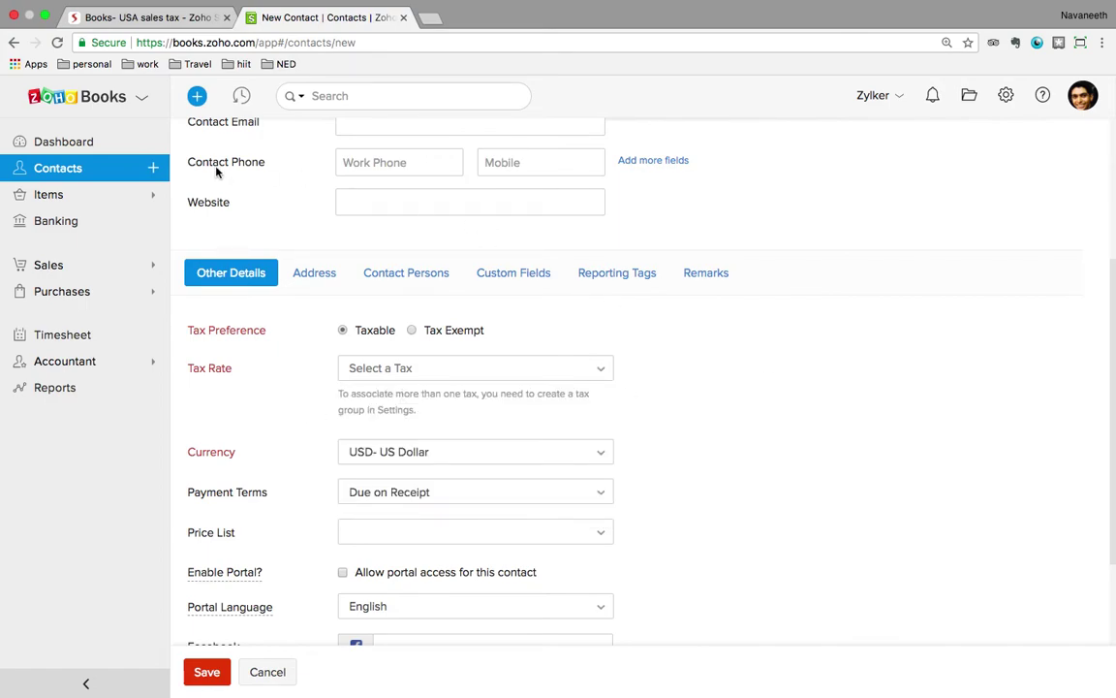
Step: Review the tax rates list in the settings and return to the dashboard
{"action": "left_click", "coordinate": [79, 144]}
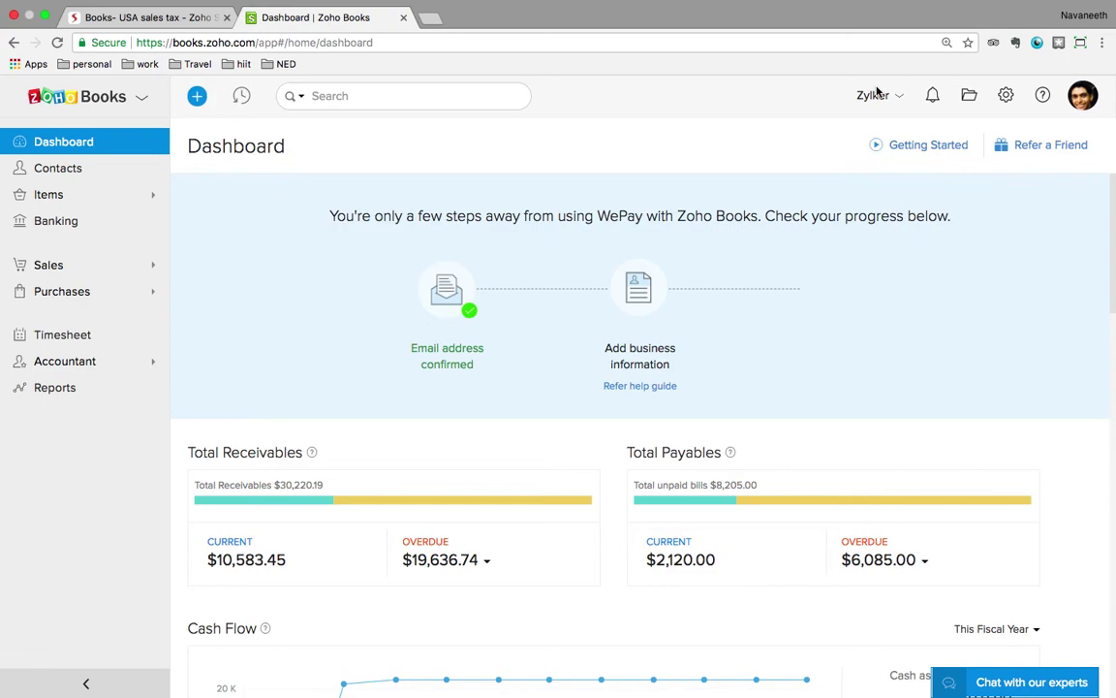
{"action": "left_click", "coordinate": [1005, 95]}
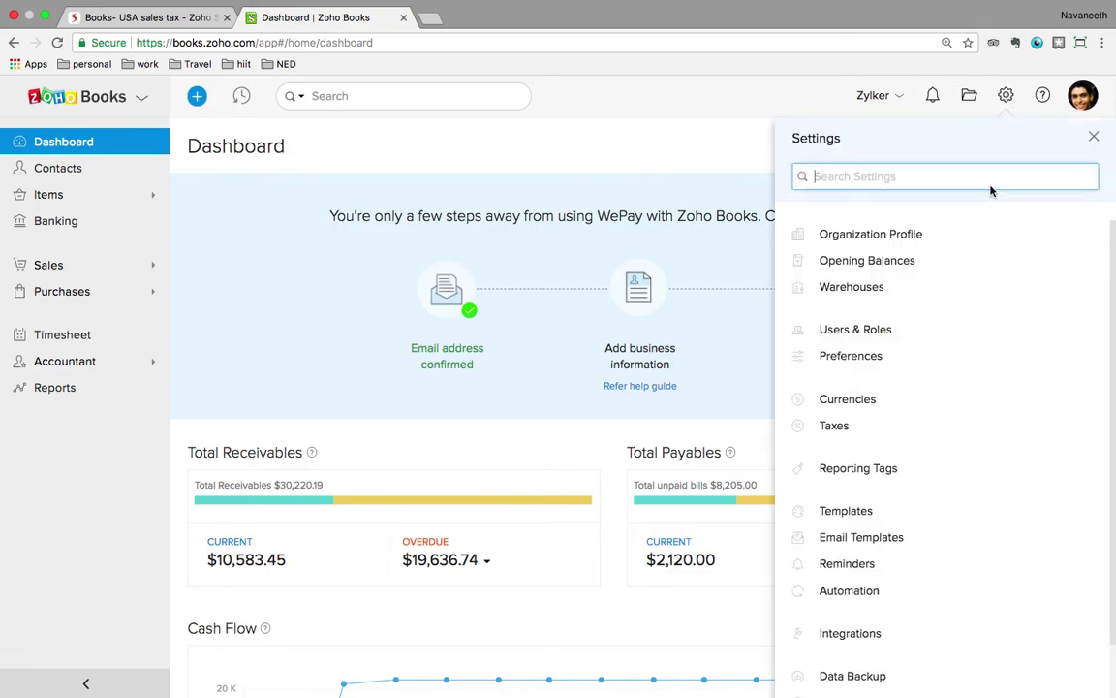
{"action": "left_click", "coordinate": [852, 426]}
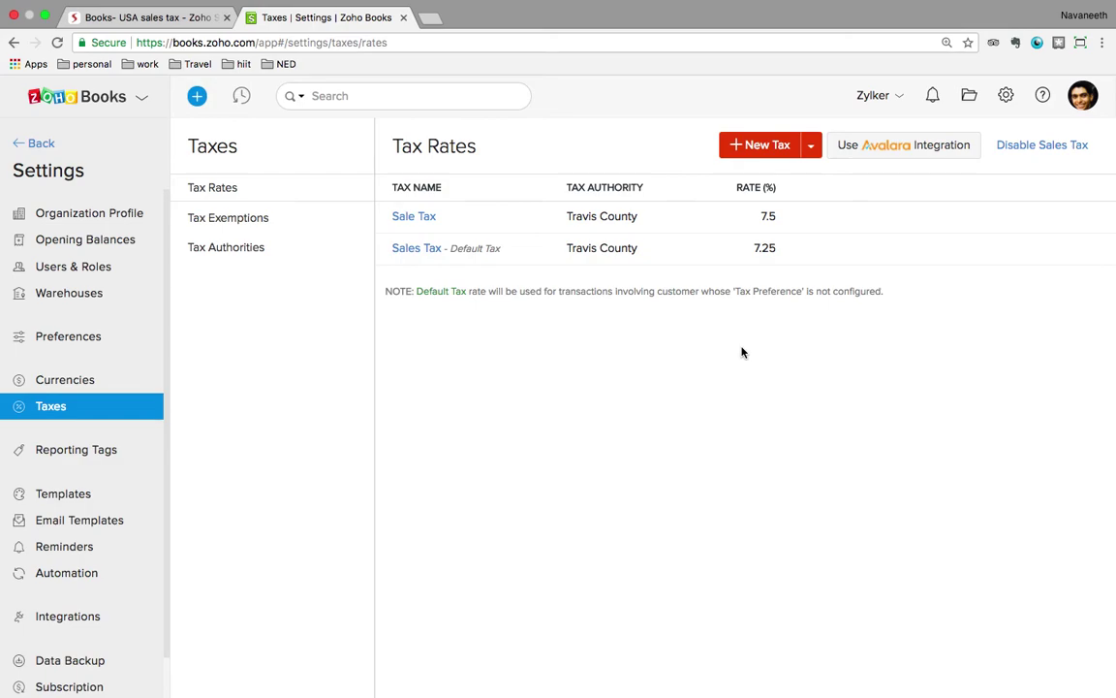
{"action": "left_click", "coordinate": [18, 145]}
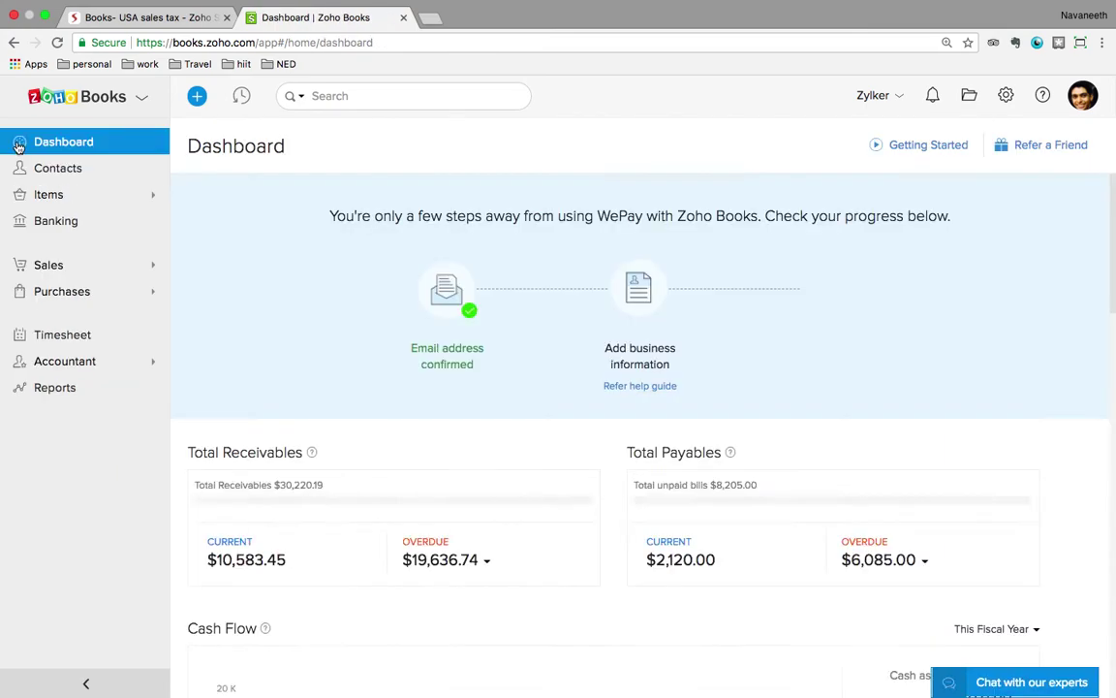
Step: Start another new contact and check its tax rate choices, then view and close the list of settings
{"action": "left_click", "coordinate": [155, 170]}
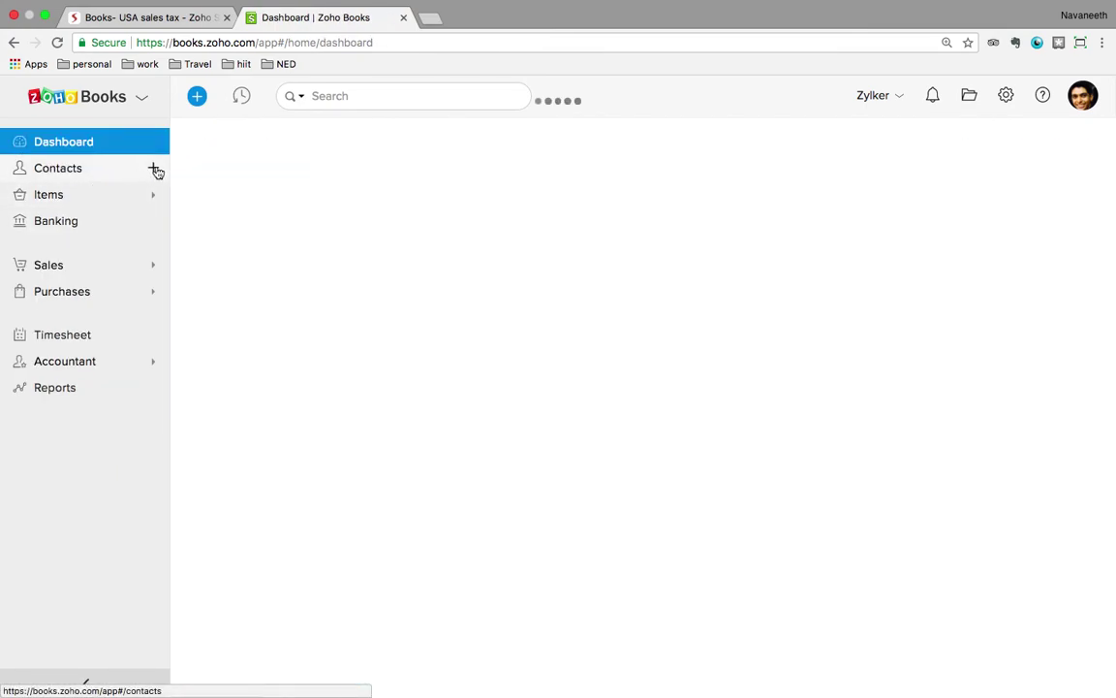
{"action": "scroll", "coordinate": [569, 412], "scroll_direction": "down", "scroll_amount": 3}
{"action": "scroll", "coordinate": [569, 412], "scroll_direction": "down", "scroll_amount": 1}
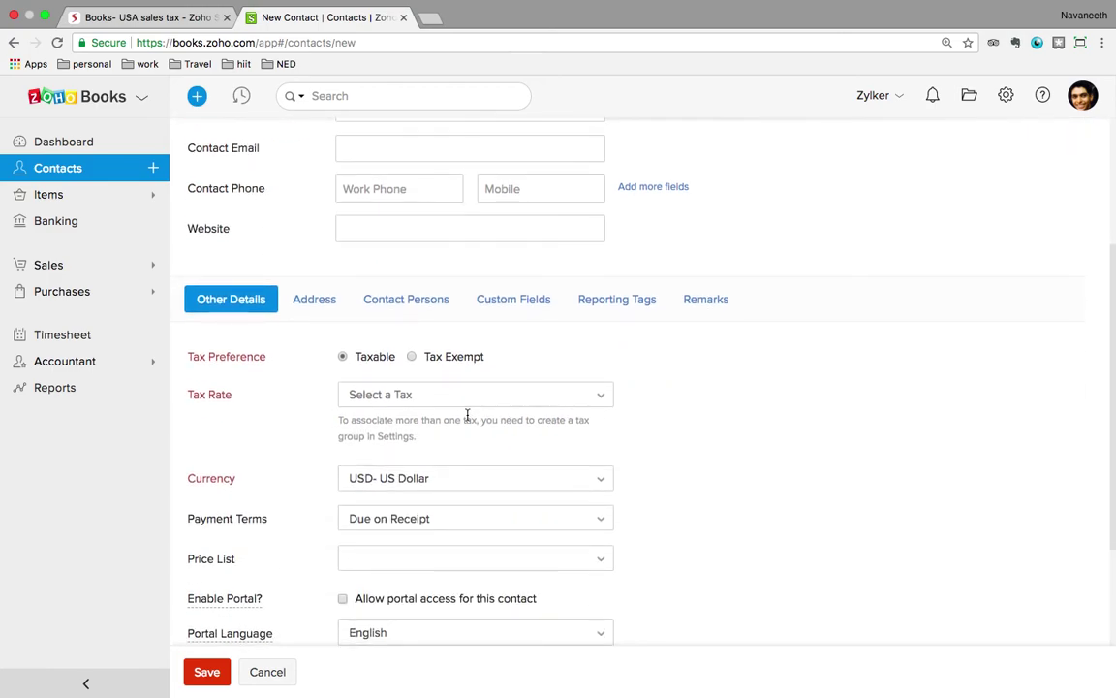
{"action": "left_click", "coordinate": [458, 406]}
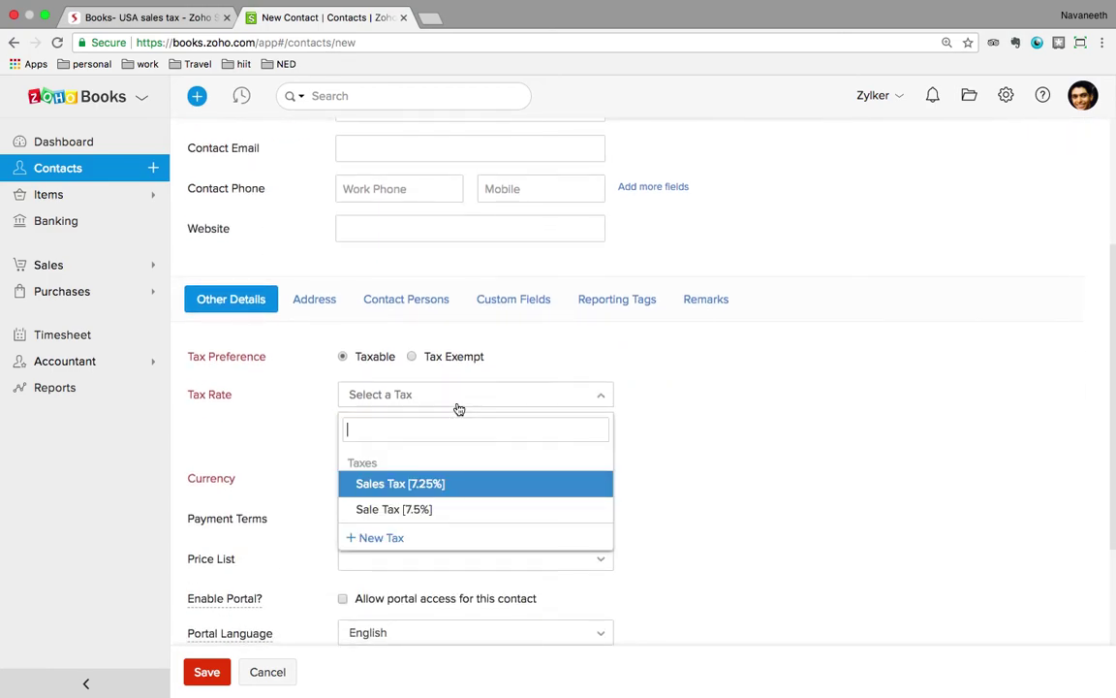
{"action": "left_click", "coordinate": [1007, 98]}
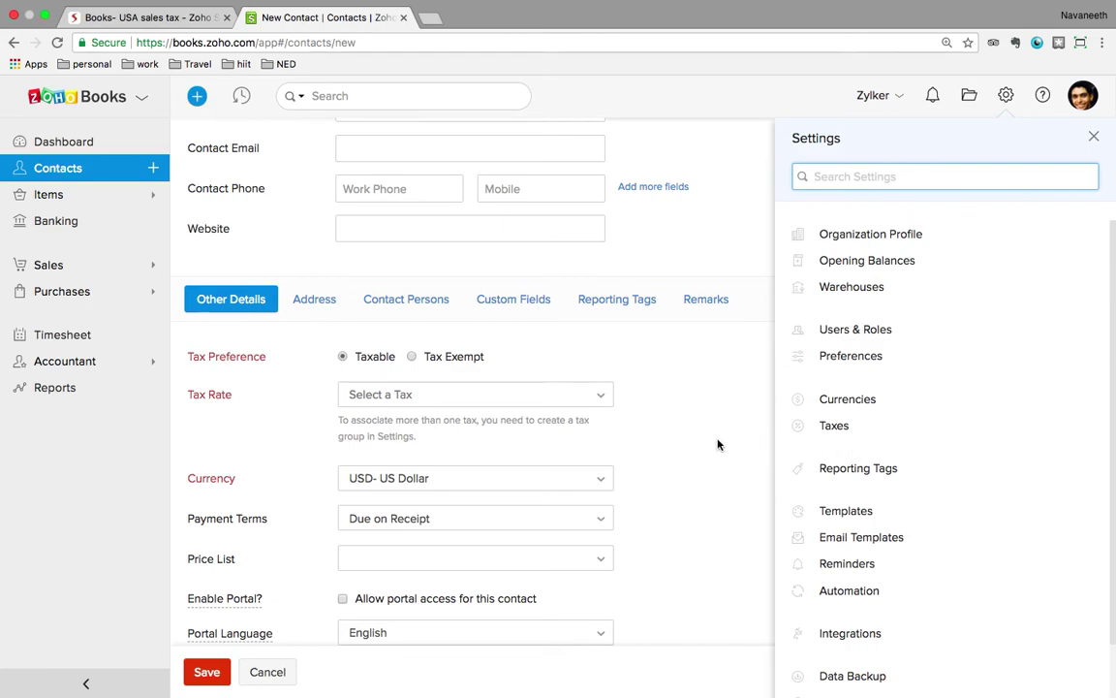
{"action": "left_click", "coordinate": [704, 230]}
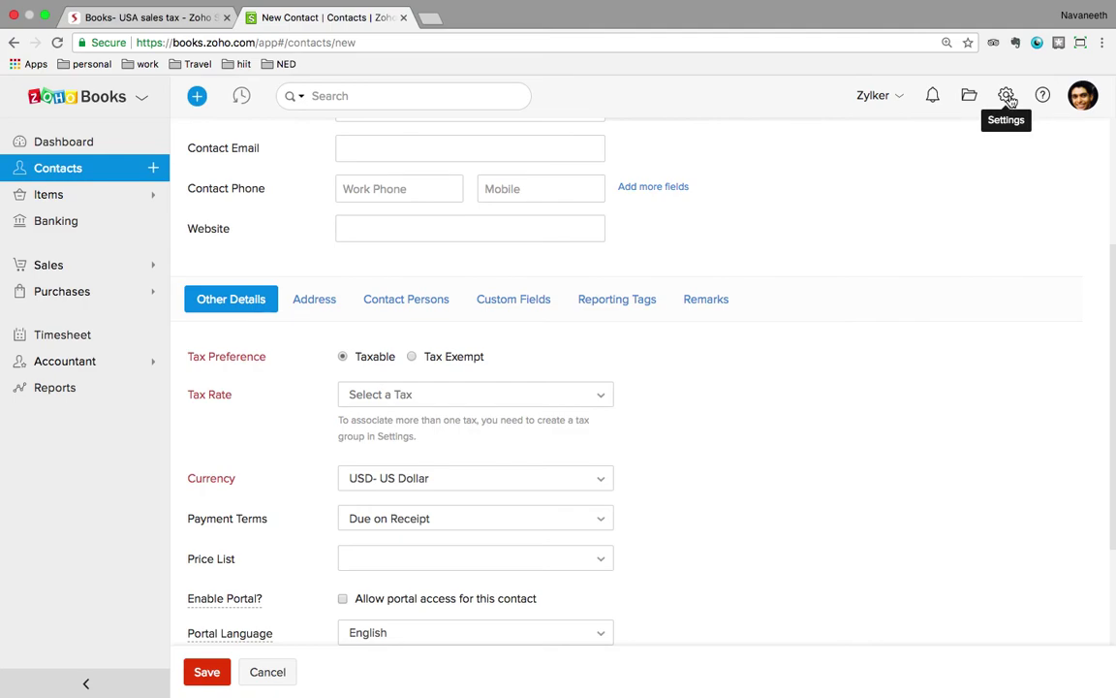
Step: Review the Avalara integration's connection form in the tax settings and cancel it without entering any credentials
{"action": "left_click", "coordinate": [1006, 95]}
{"action": "left_click", "coordinate": [805, 425]}
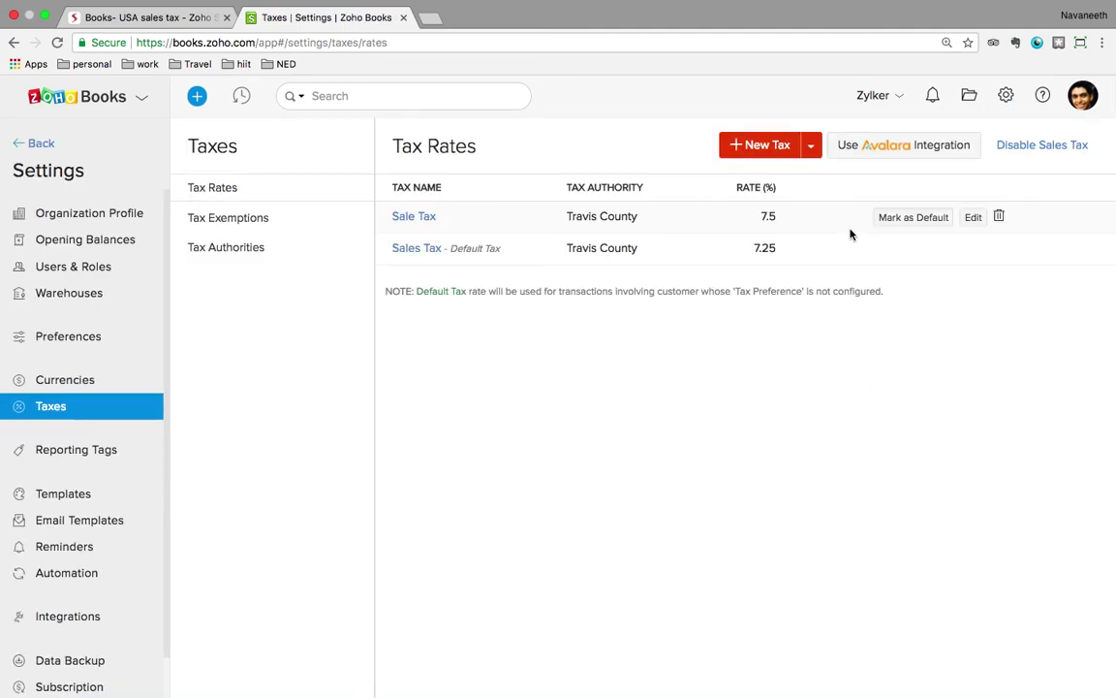
{"action": "left_click", "coordinate": [865, 146]}
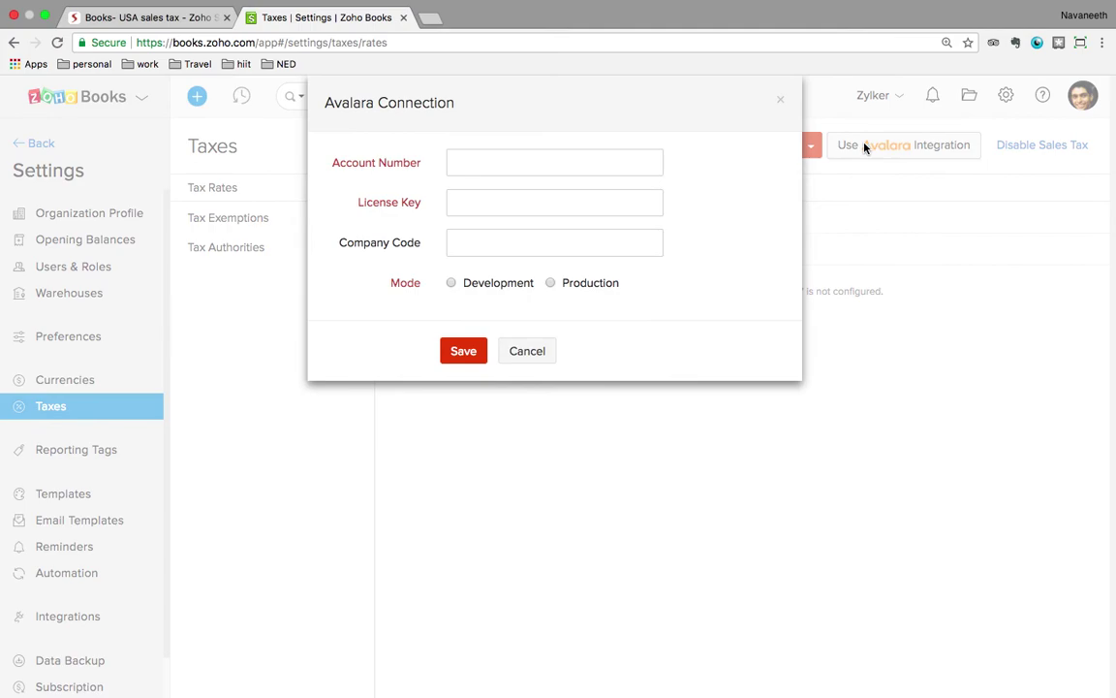
{"action": "left_click", "coordinate": [563, 171]}
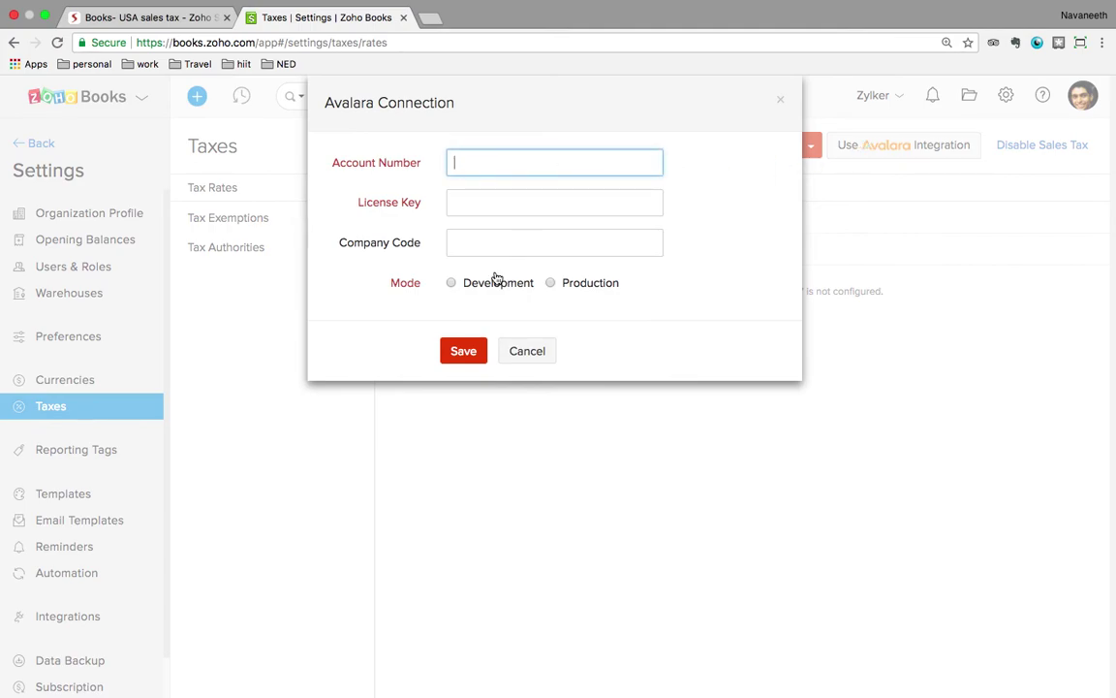
{"action": "left_click", "coordinate": [521, 353]}
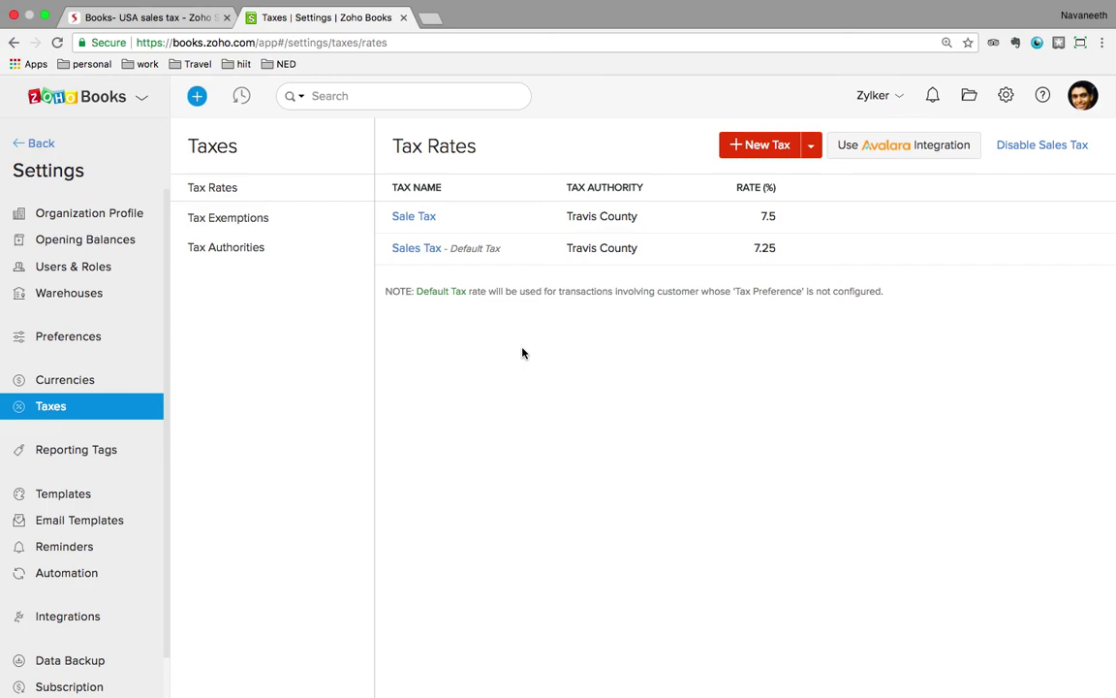
Step: Leave the settings and look through the dashboard down to its help and support links
{"action": "left_click", "coordinate": [24, 143]}
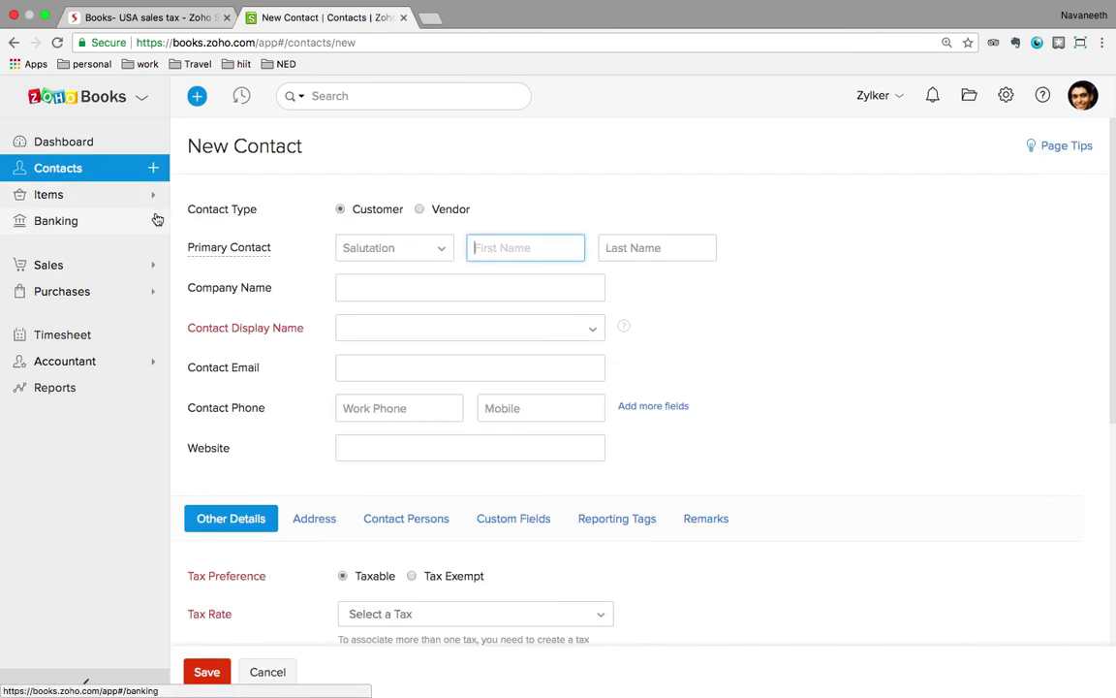
{"action": "left_click", "coordinate": [78, 144]}
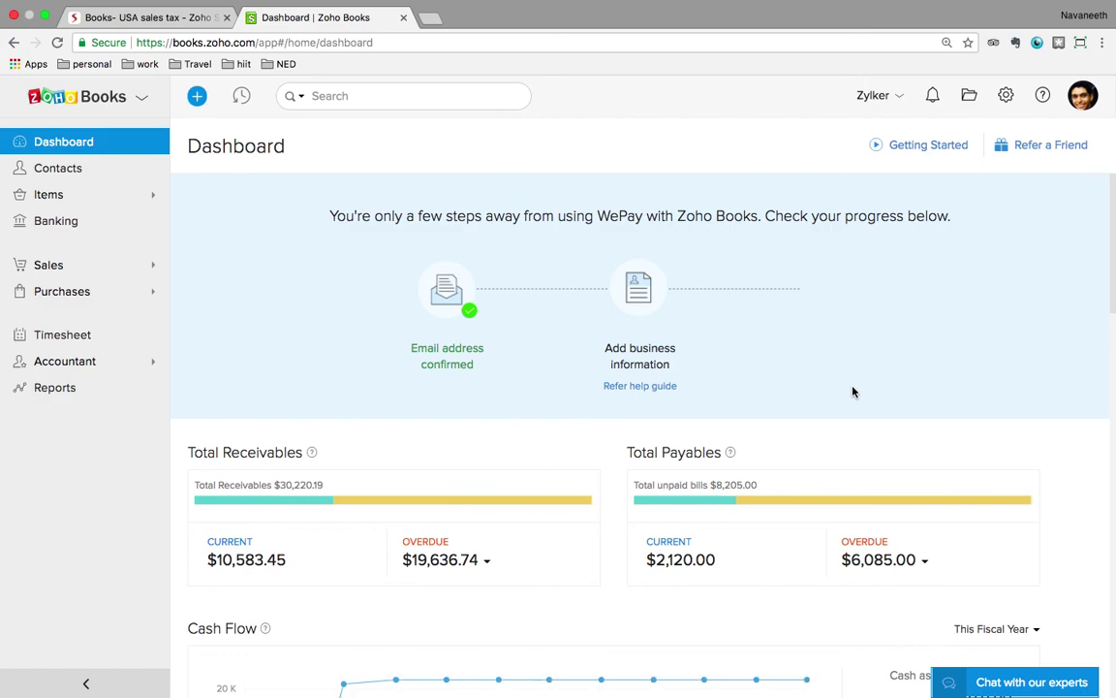
{"action": "scroll", "coordinate": [853, 391], "scroll_direction": "down", "scroll_amount": 10}
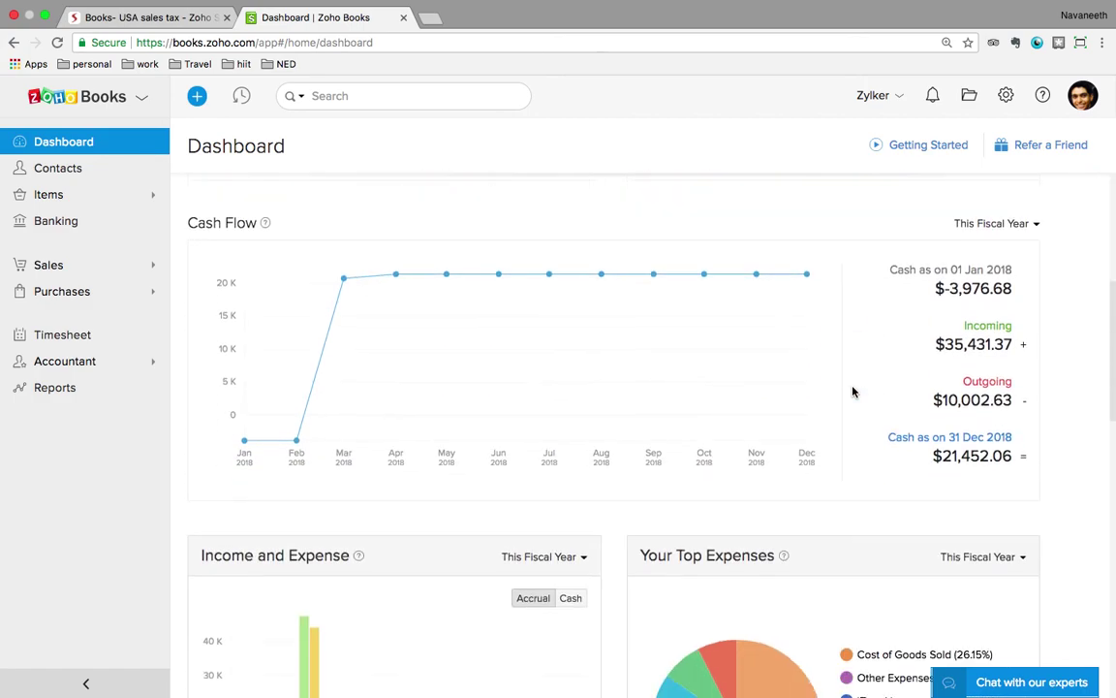
{"action": "scroll", "coordinate": [853, 391], "scroll_direction": "down", "scroll_amount": 6}
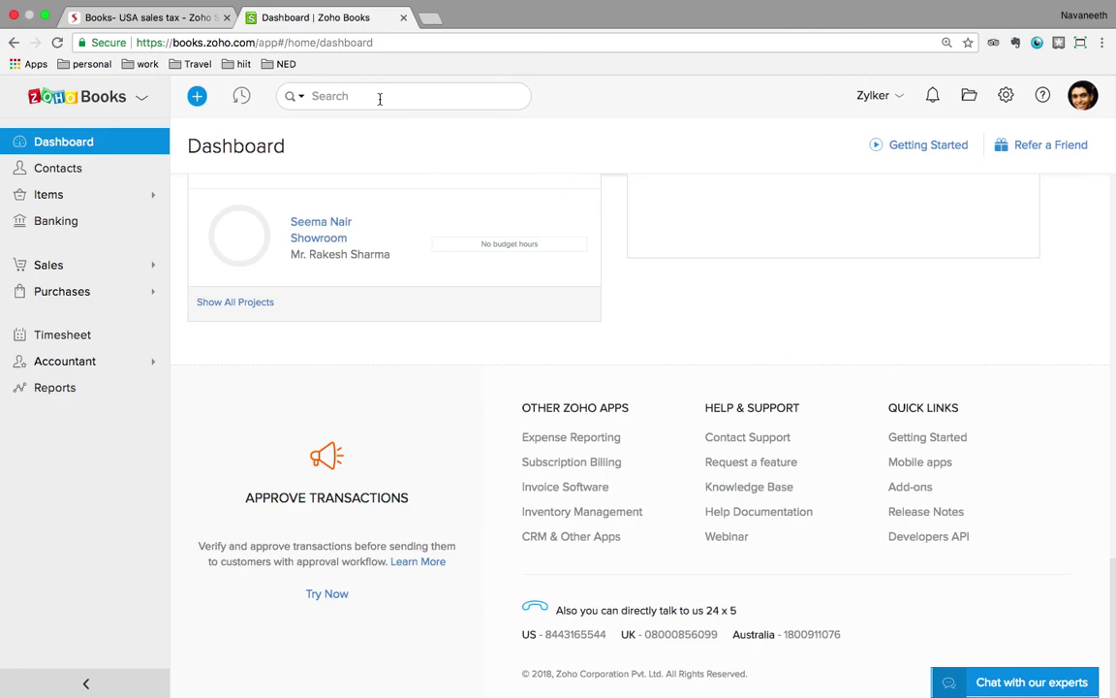
Step: Switch to the Books- USA sales tax presentation in Zoho Show and play it from the Agenda slide to the Contact Us slide
{"action": "left_click", "coordinate": [146, 18]}
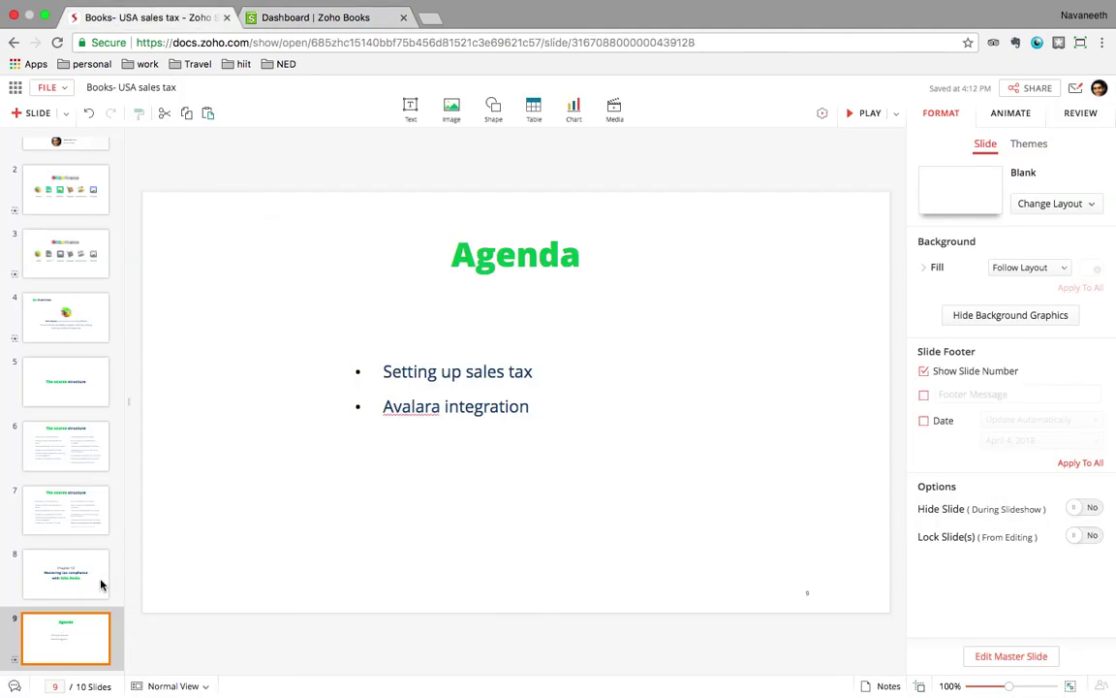
{"action": "left_click", "coordinate": [864, 114]}
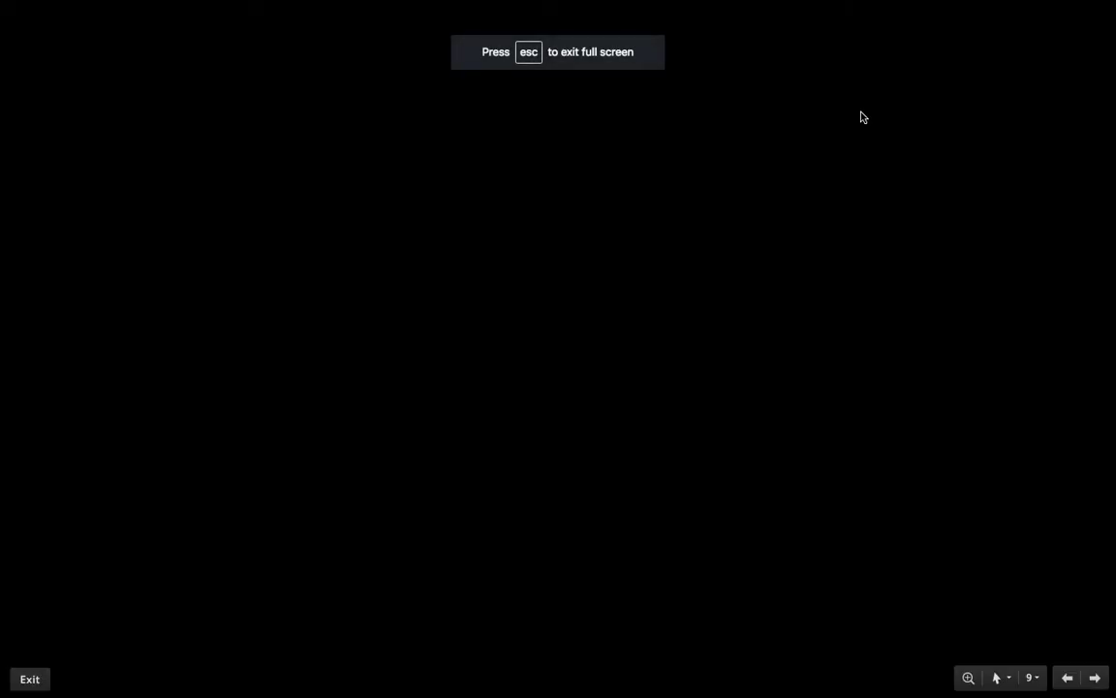
{"action": "key", "text": "Right"}
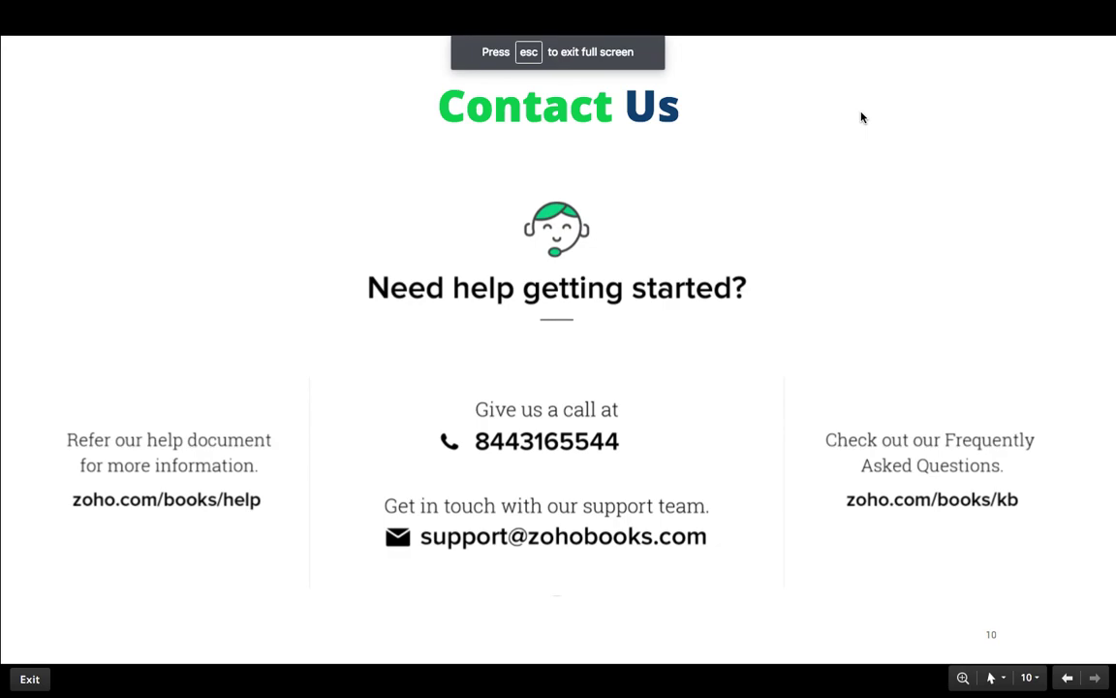